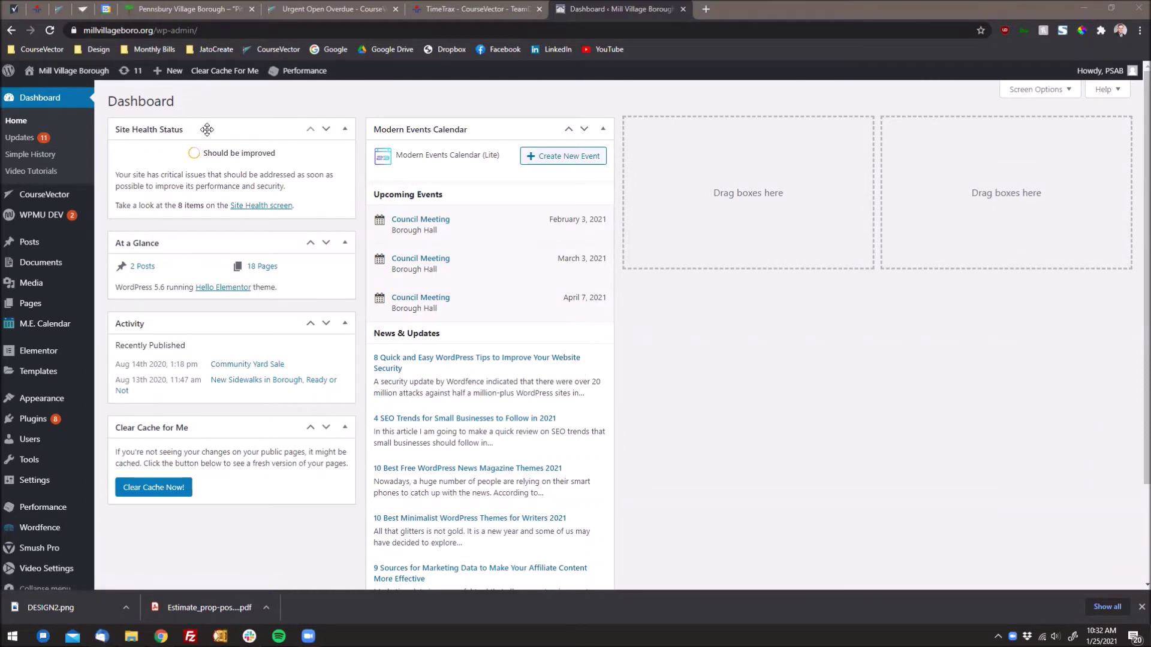
- Scroll through the borough's public home page in a new tab
{"action": "mouse_move", "coordinate": [58, 78]}
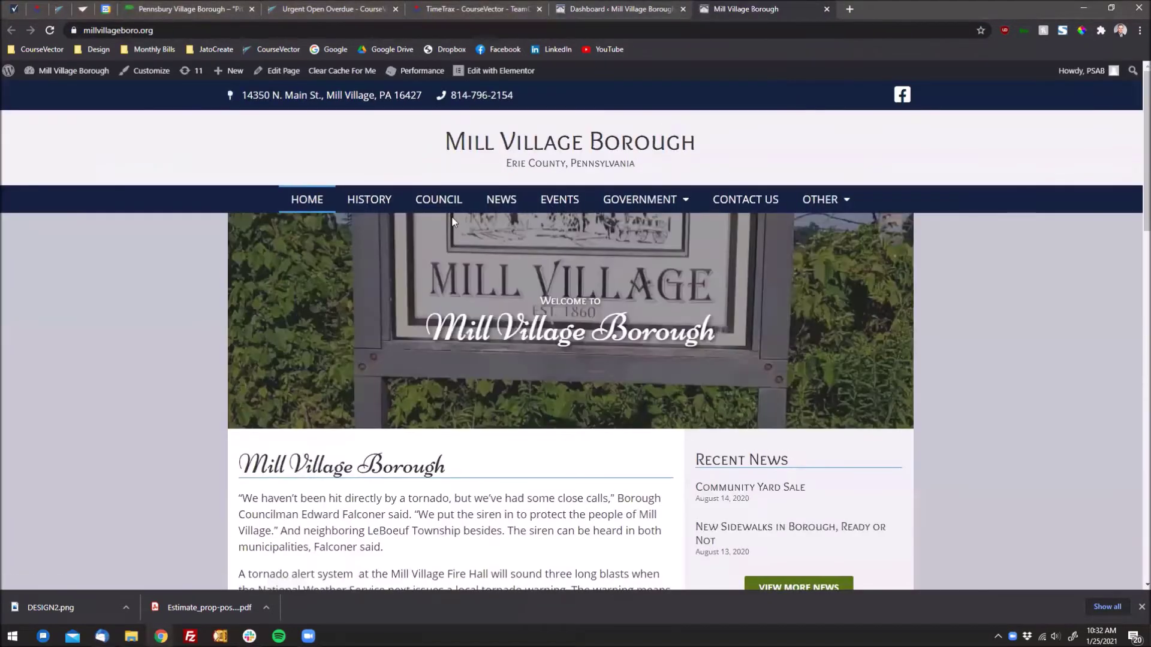
{"action": "scroll", "coordinate": [446, 219], "scroll_direction": "down", "scroll_amount": 3}
{"action": "scroll", "coordinate": [446, 219], "scroll_direction": "down", "scroll_amount": 6}
{"action": "scroll", "coordinate": [732, 274], "scroll_direction": "up", "scroll_amount": 4}
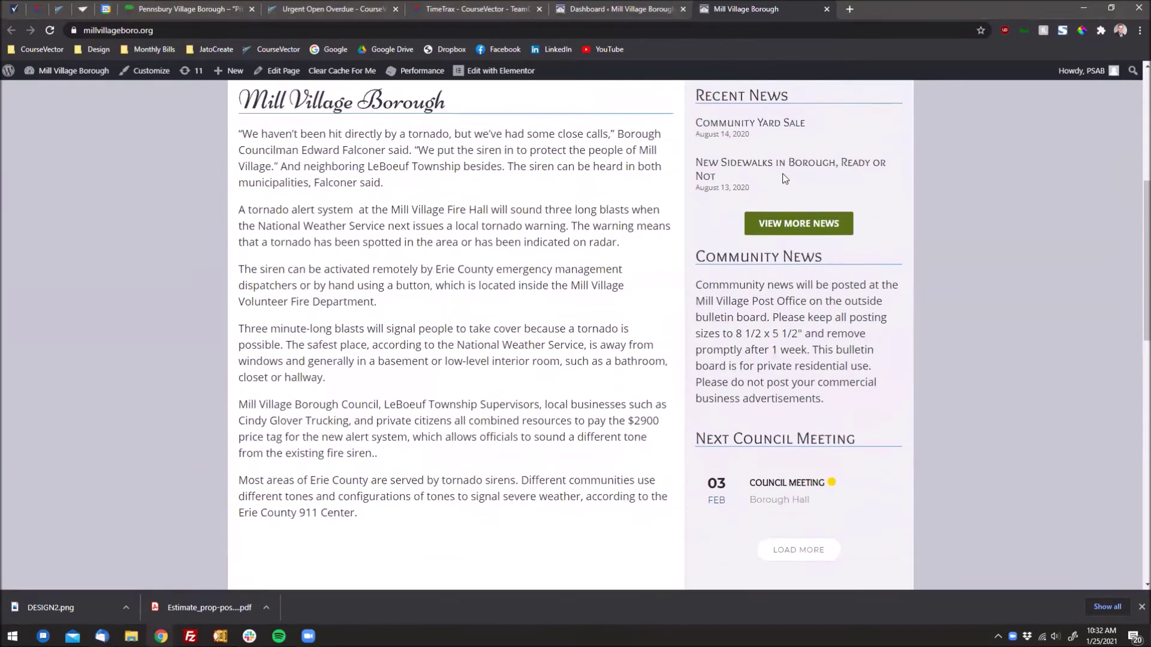
{"action": "scroll", "coordinate": [761, 247], "scroll_direction": "up", "scroll_amount": 2}
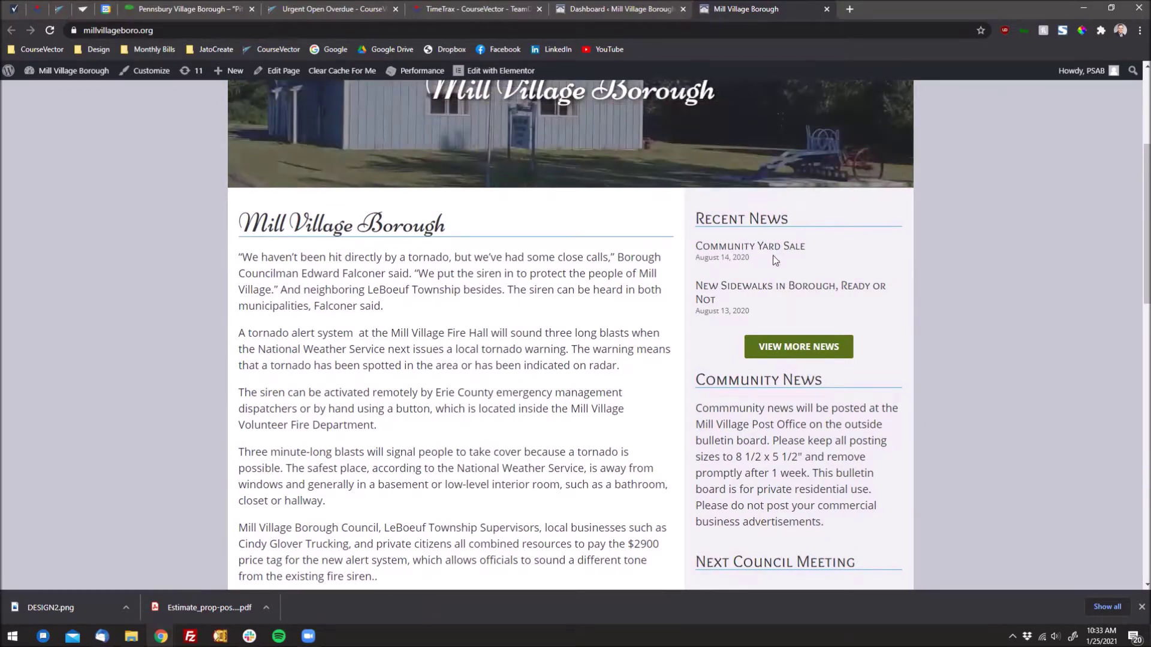
- View the News category page listing two posts, then return to the dashboard tab
{"action": "left_click", "coordinate": [831, 358]}
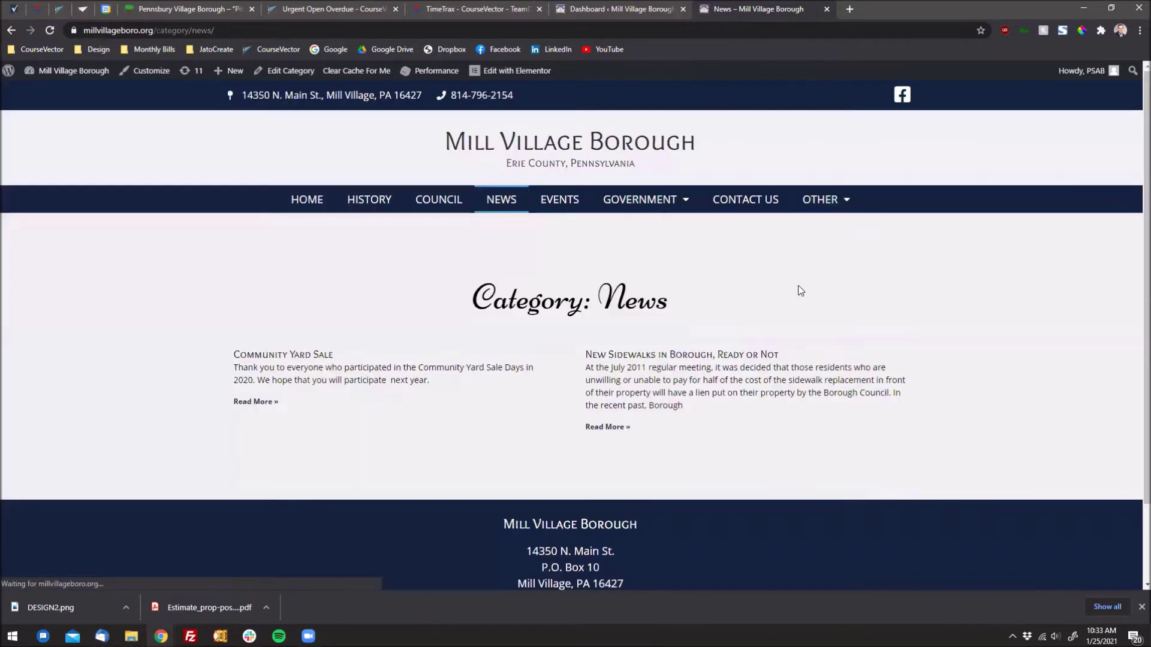
{"action": "scroll", "coordinate": [444, 270], "scroll_direction": "down", "scroll_amount": 2}
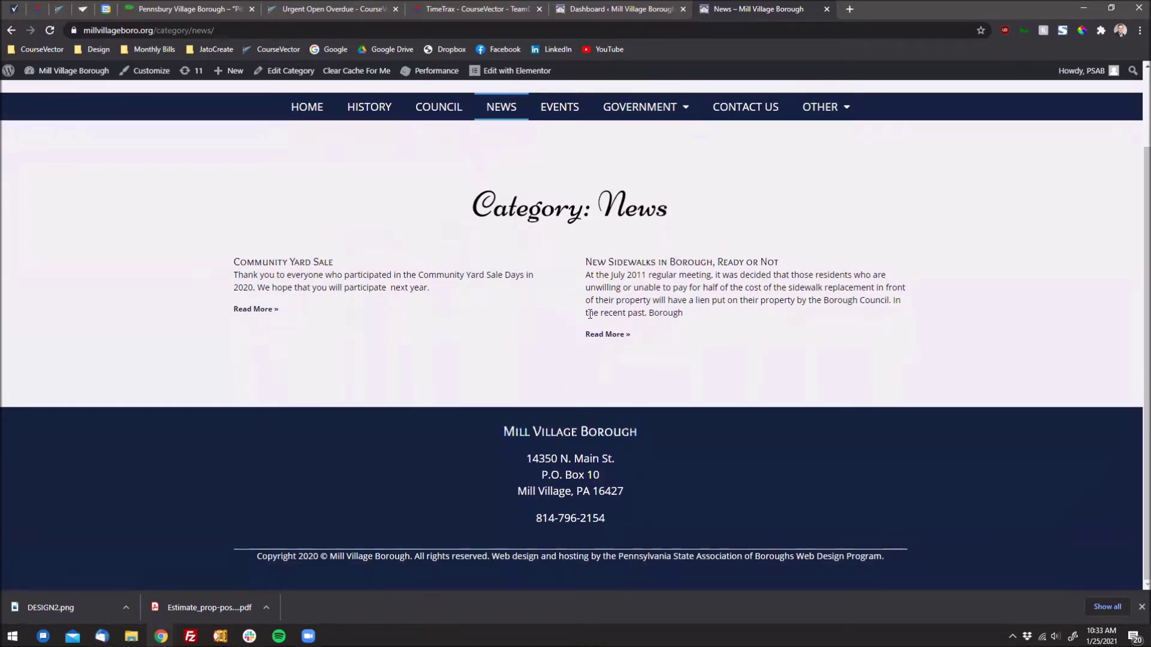
{"action": "left_click", "coordinate": [619, 7]}
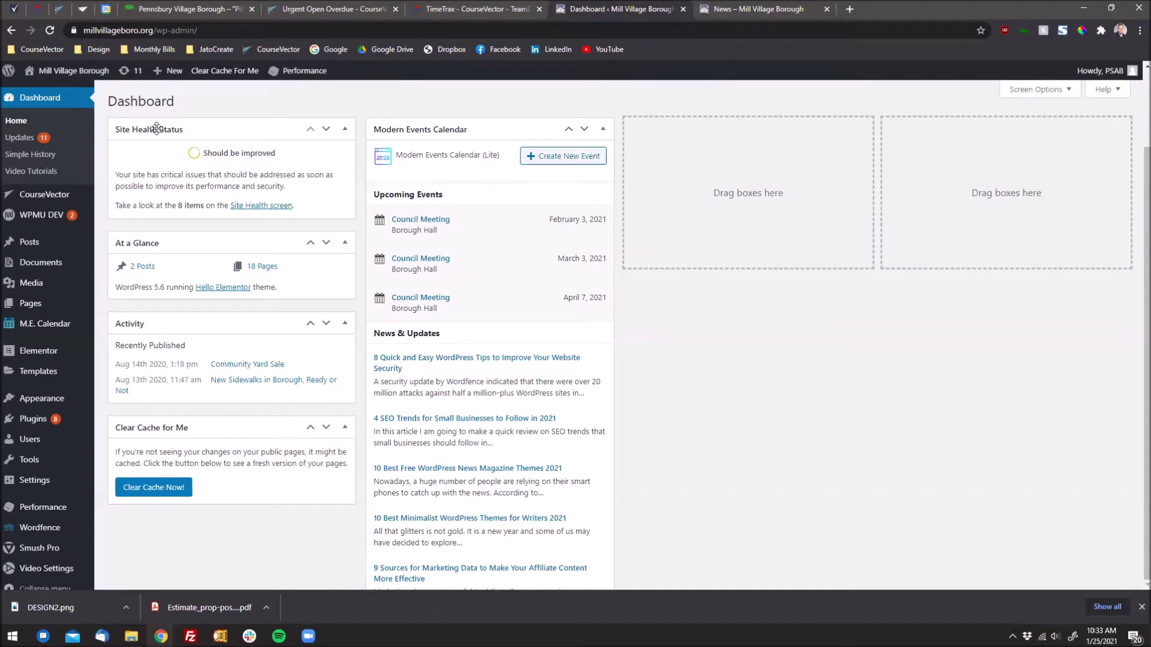
- Open All Posts, showing two posts, and start a new post from there
{"action": "mouse_move", "coordinate": [98, 75]}
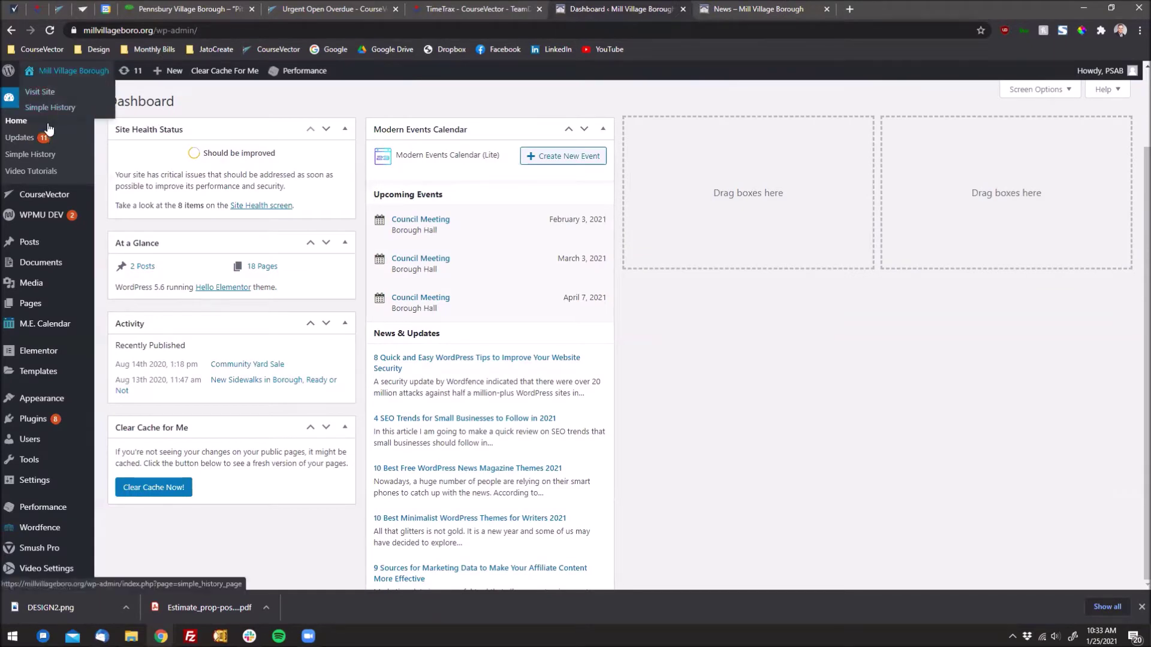
{"action": "mouse_move", "coordinate": [42, 246]}
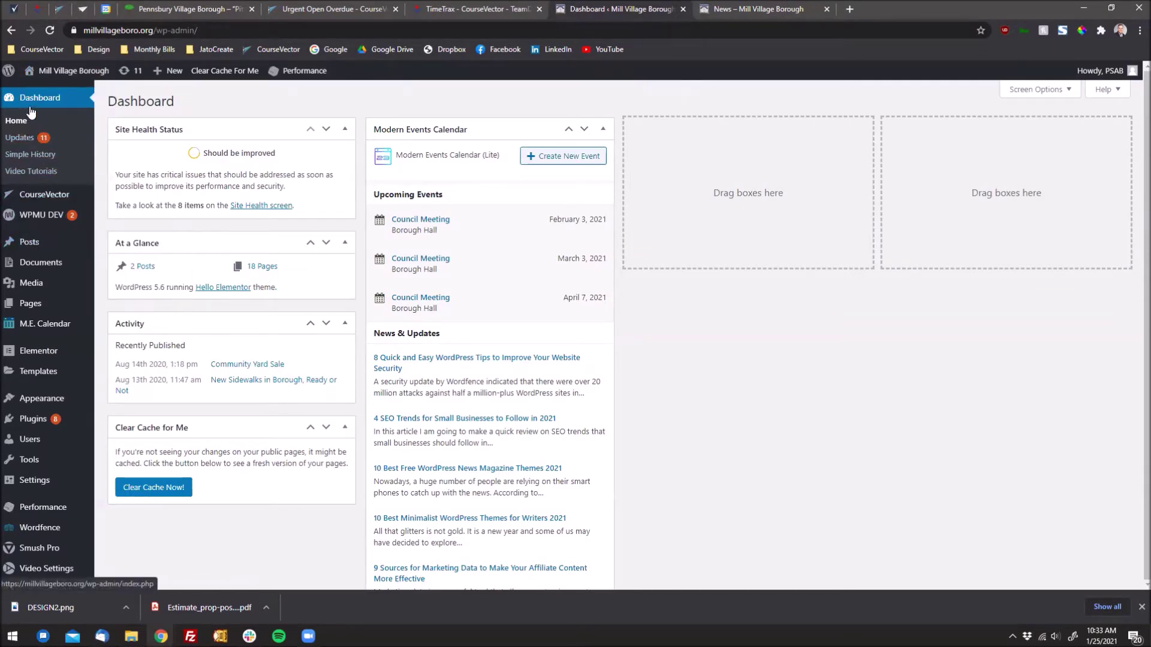
{"action": "left_click", "coordinate": [29, 245]}
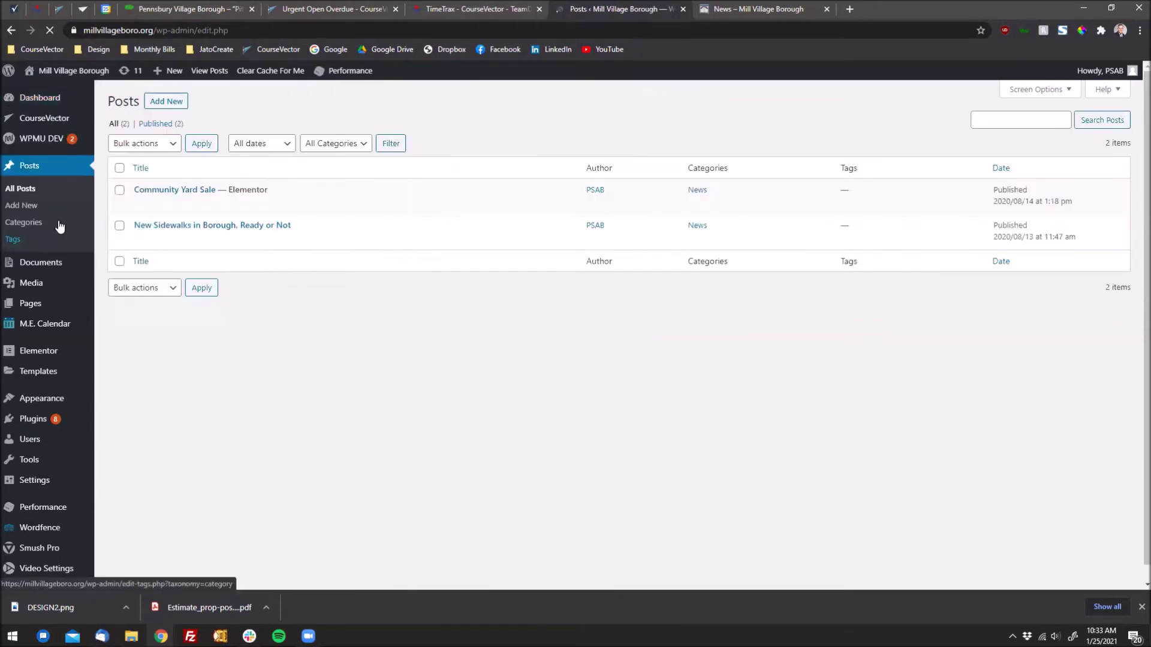
{"action": "mouse_move", "coordinate": [197, 191]}
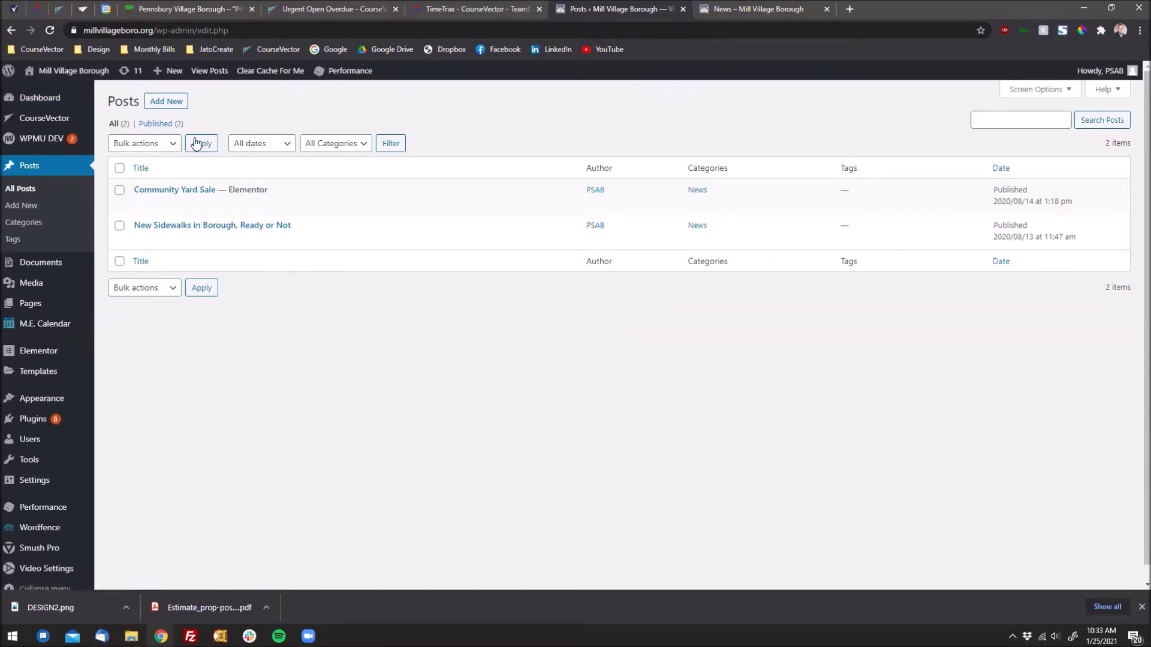
{"action": "left_click", "coordinate": [176, 105]}
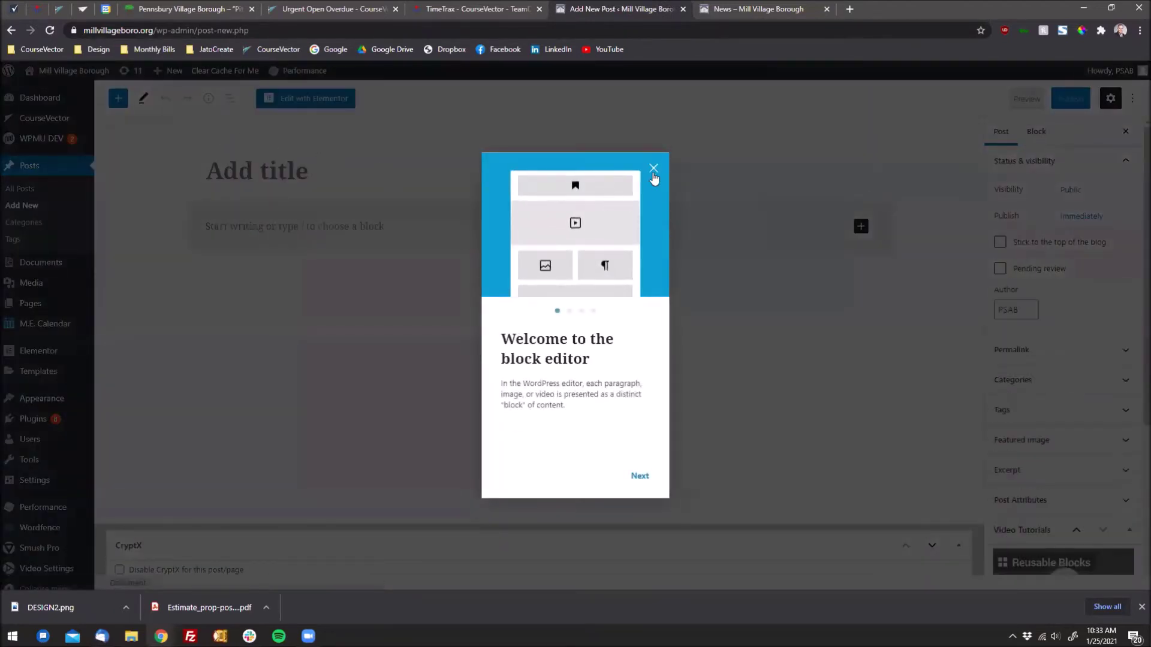
- Dismiss the welcome guide and title the new post 'July 4rth Fireworks'
{"action": "left_click", "coordinate": [656, 173]}
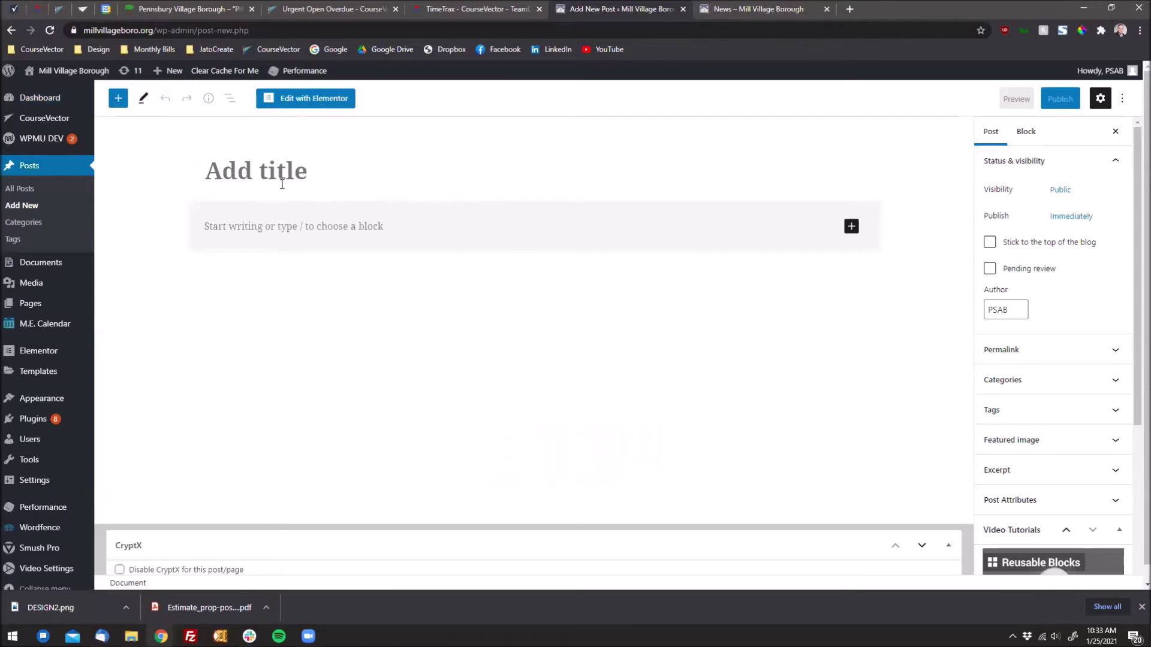
{"action": "type", "text": "July "}
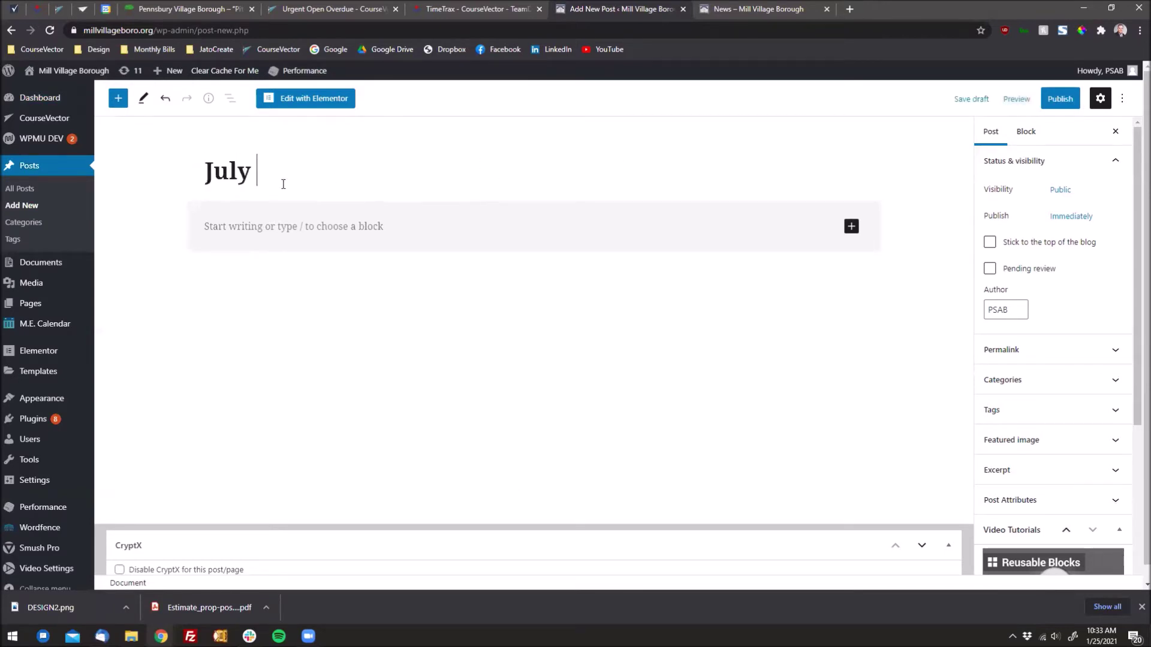
{"action": "type", "text": "4rth Fireworks"}
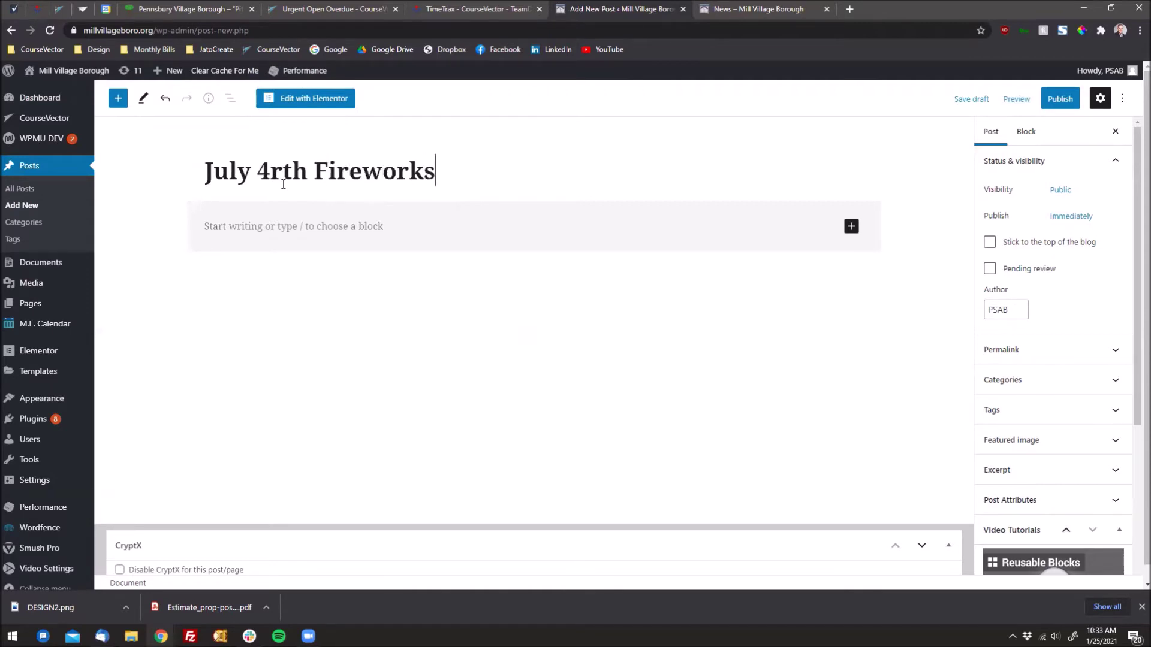
{"action": "key", "text": "Return"}
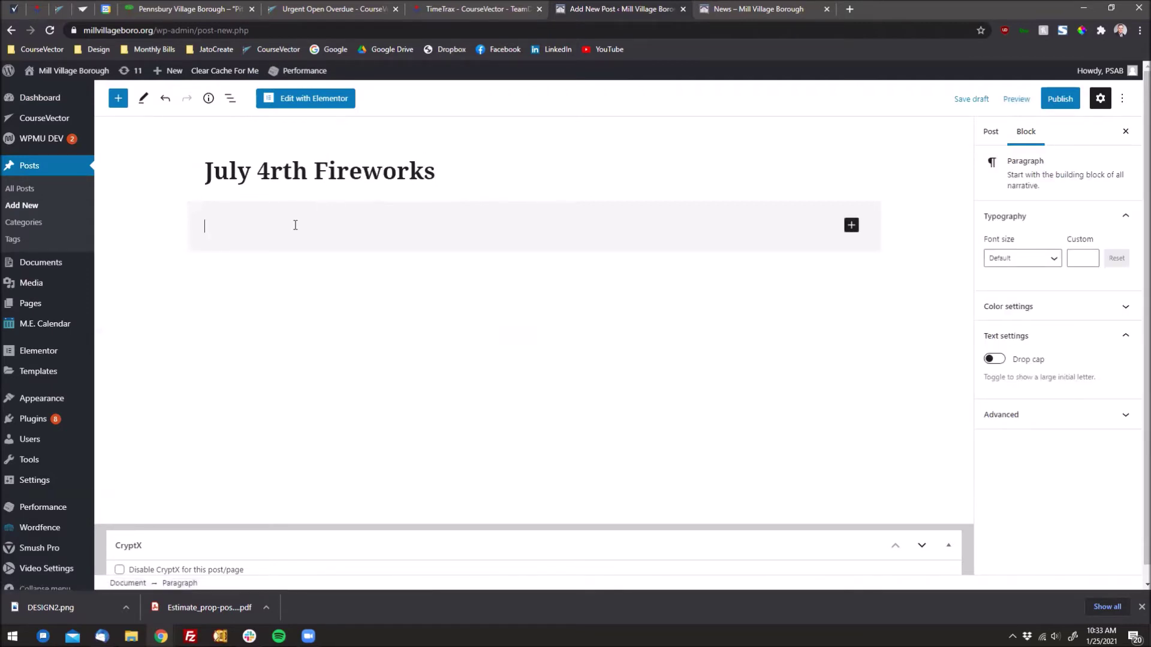
{"action": "left_click", "coordinate": [851, 224]}
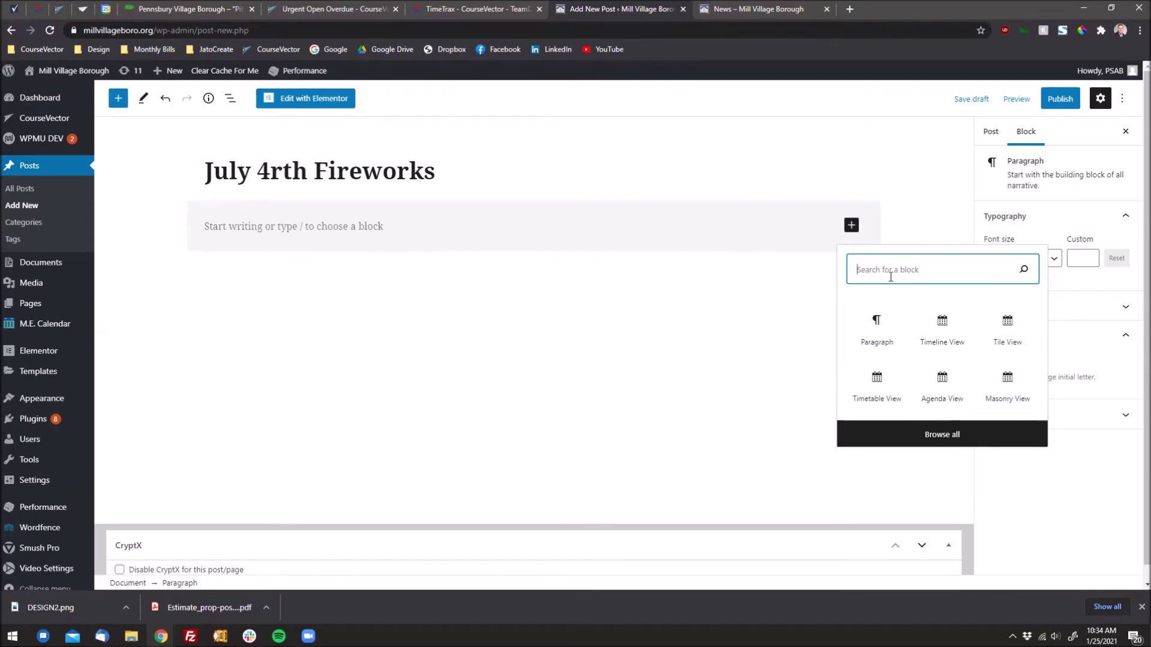
- Search the inserter for 'image' and insert a Gallery block below the title
{"action": "type", "text": "image"}
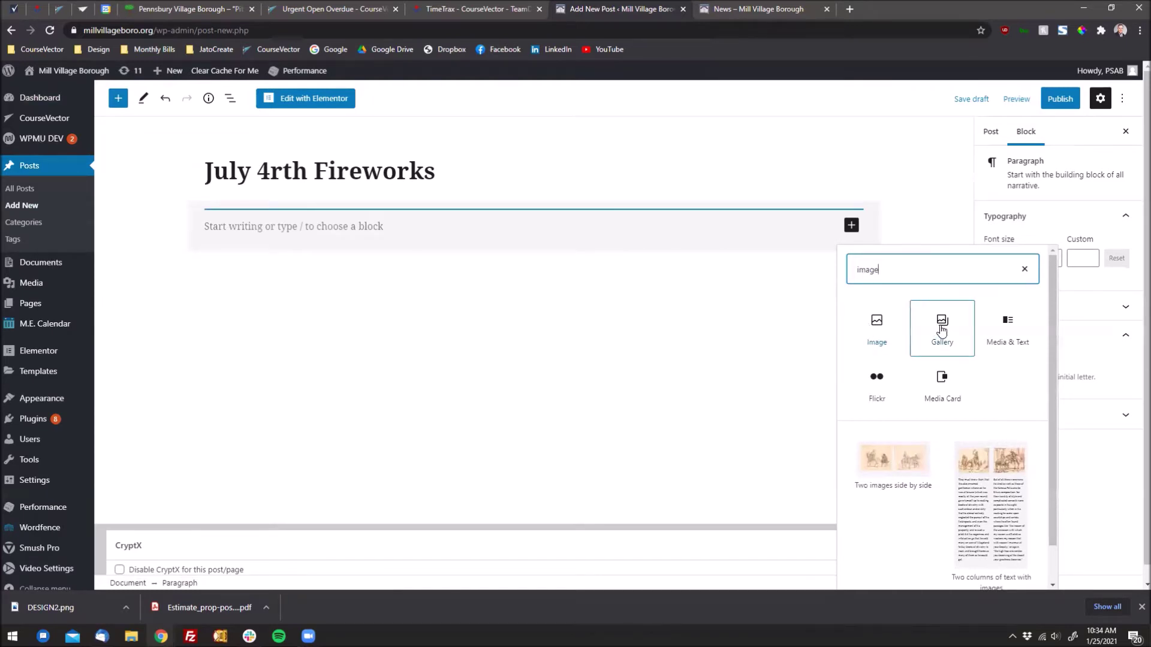
{"action": "left_click_drag", "start_coordinate": [946, 330], "coordinate": [640, 250]}
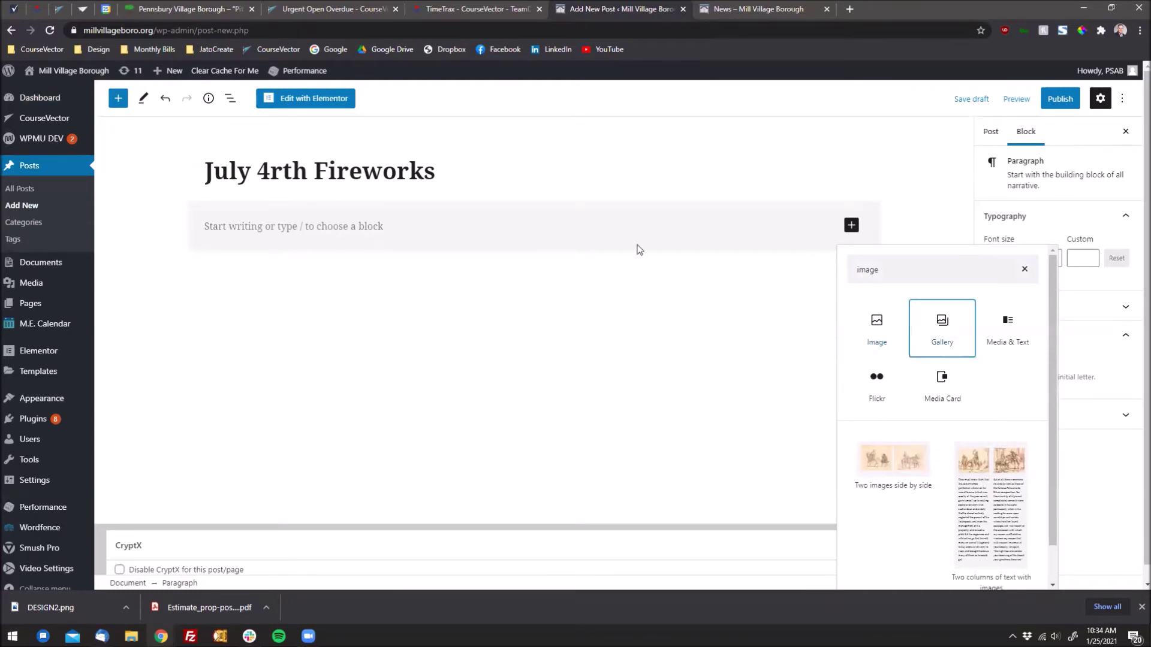
{"action": "left_click", "coordinate": [953, 329]}
{"action": "scroll", "coordinate": [1066, 277], "scroll_direction": "down", "scroll_amount": 1}
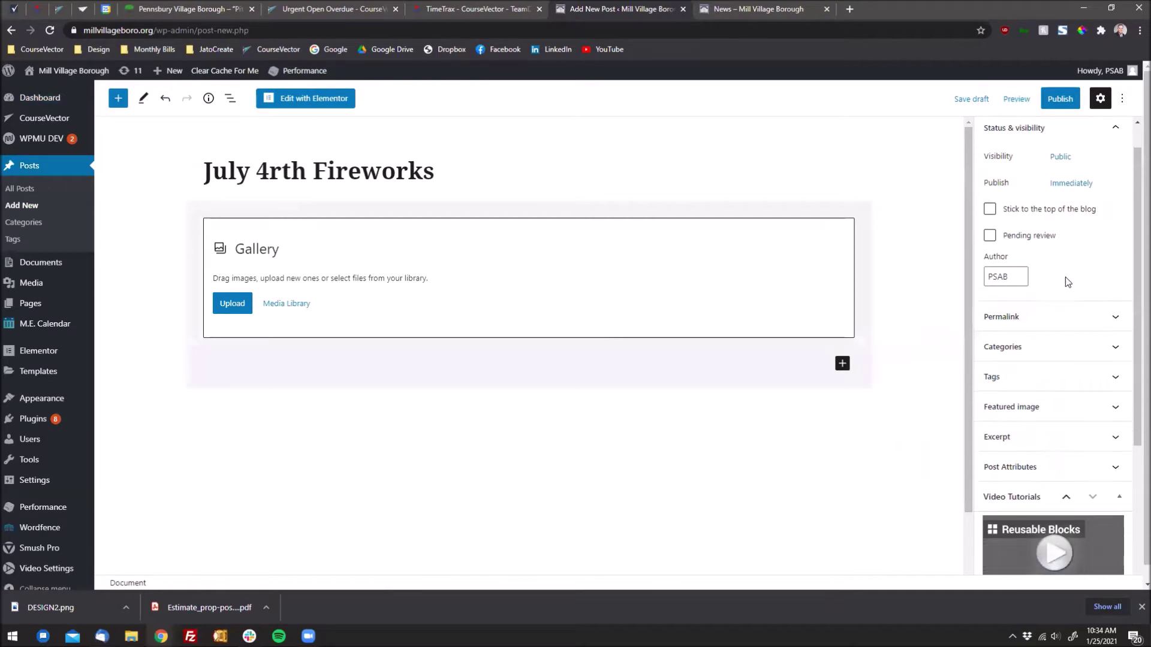
{"action": "scroll", "coordinate": [1043, 209], "scroll_direction": "up", "scroll_amount": 1}
- Select the Gallery block and expand its Advanced settings in the Block sidebar
{"action": "left_click", "coordinate": [1019, 136]}
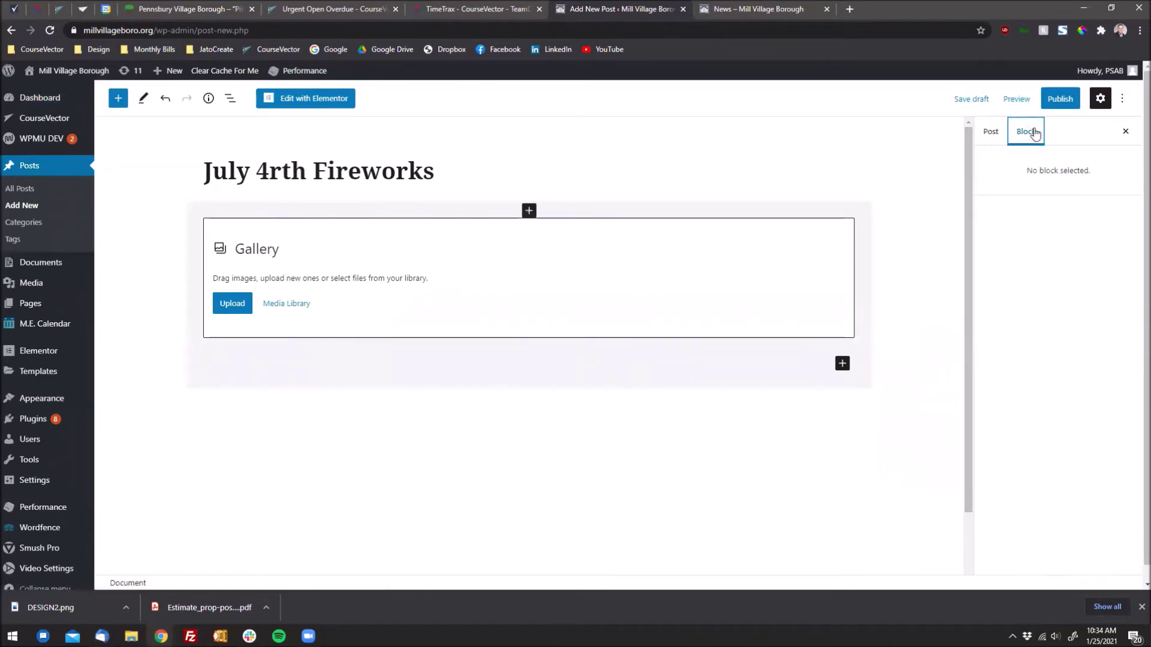
{"action": "left_click", "coordinate": [394, 276]}
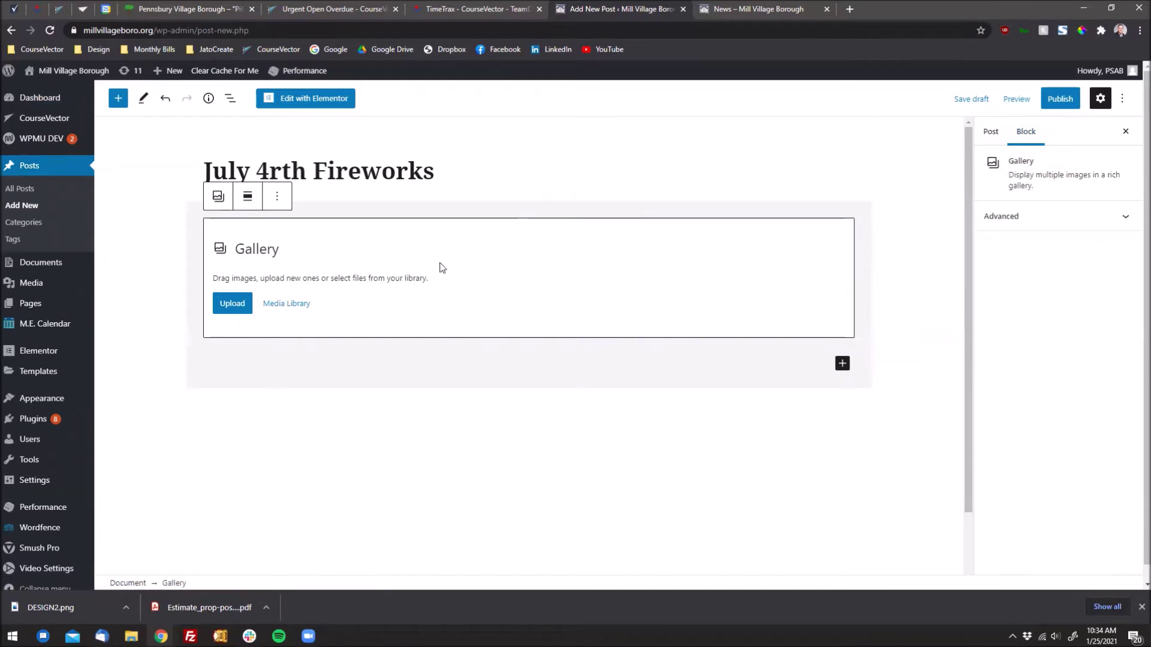
{"action": "left_click", "coordinate": [1016, 217]}
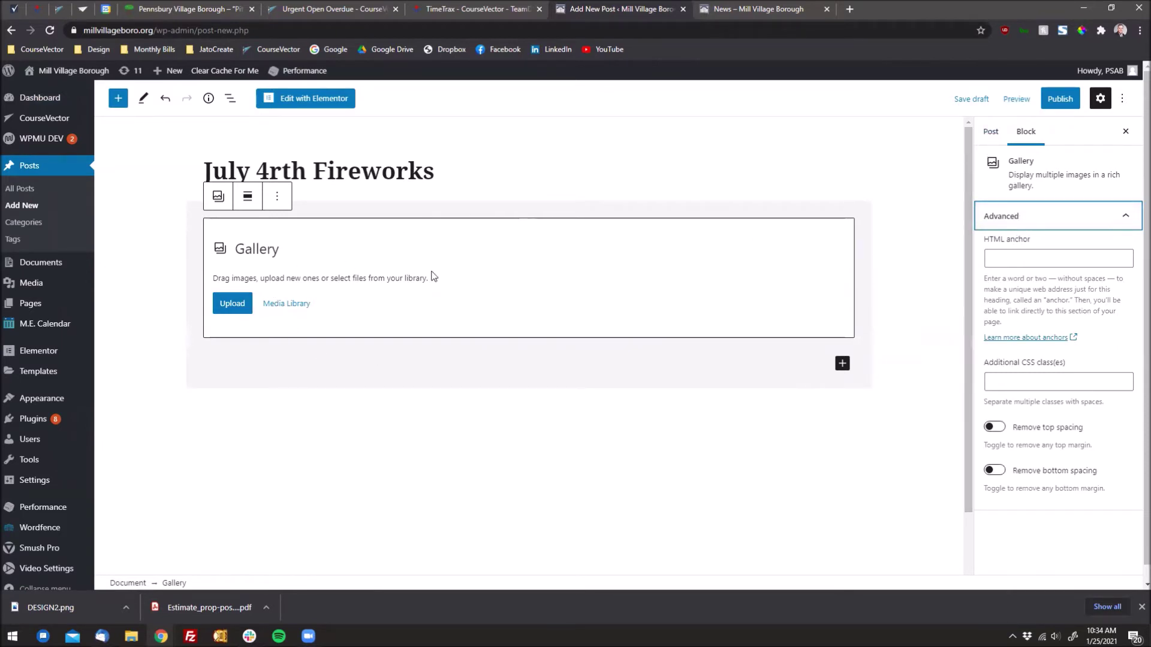
{"action": "left_click", "coordinate": [843, 363]}
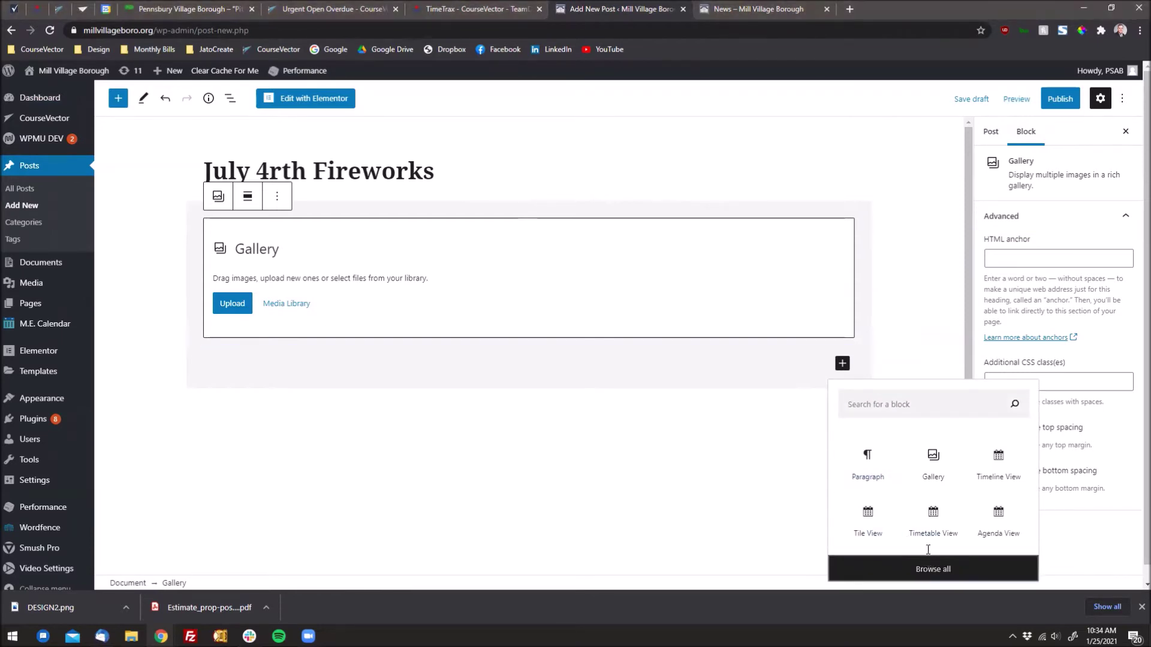
{"action": "left_click", "coordinate": [931, 569]}
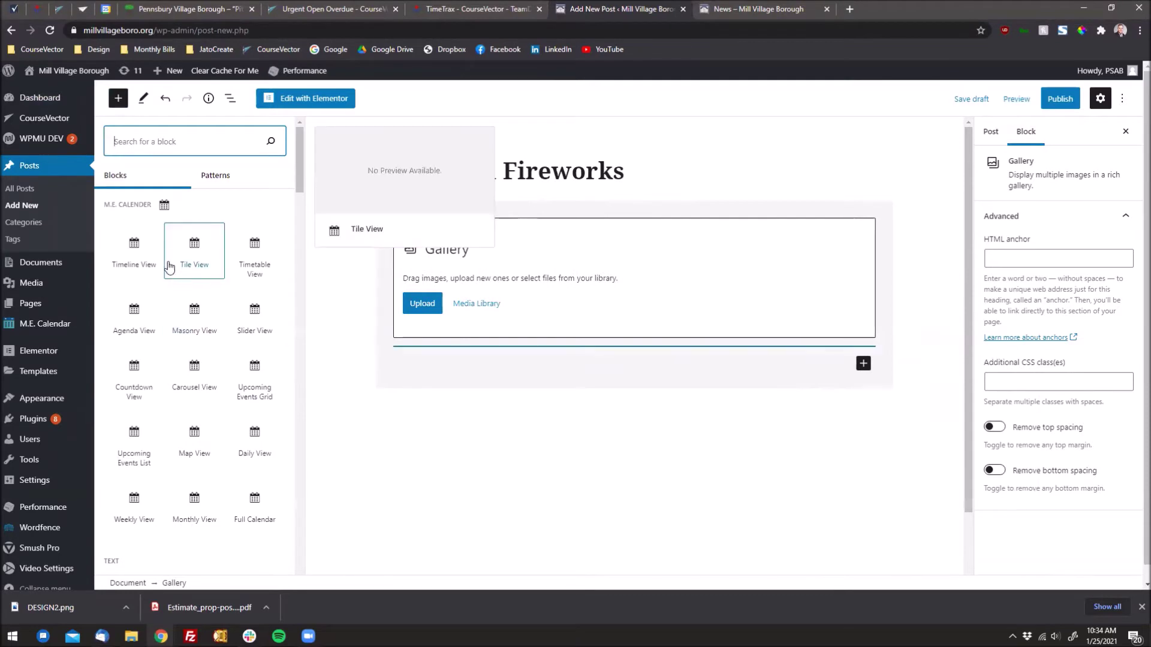
- Scroll the block library to Media and insert an Offset gallery block above the Gallery
{"action": "scroll", "coordinate": [174, 270], "scroll_direction": "down", "scroll_amount": 5}
{"action": "scroll", "coordinate": [169, 270], "scroll_direction": "down", "scroll_amount": 10}
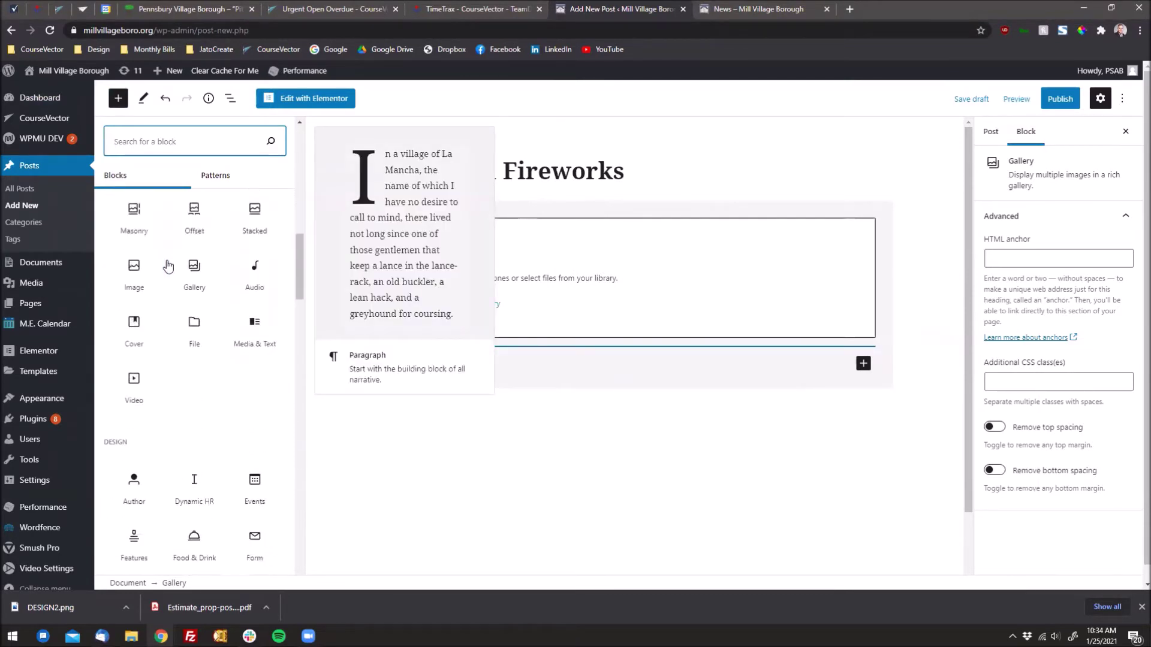
{"action": "scroll", "coordinate": [168, 282], "scroll_direction": "down", "scroll_amount": 10}
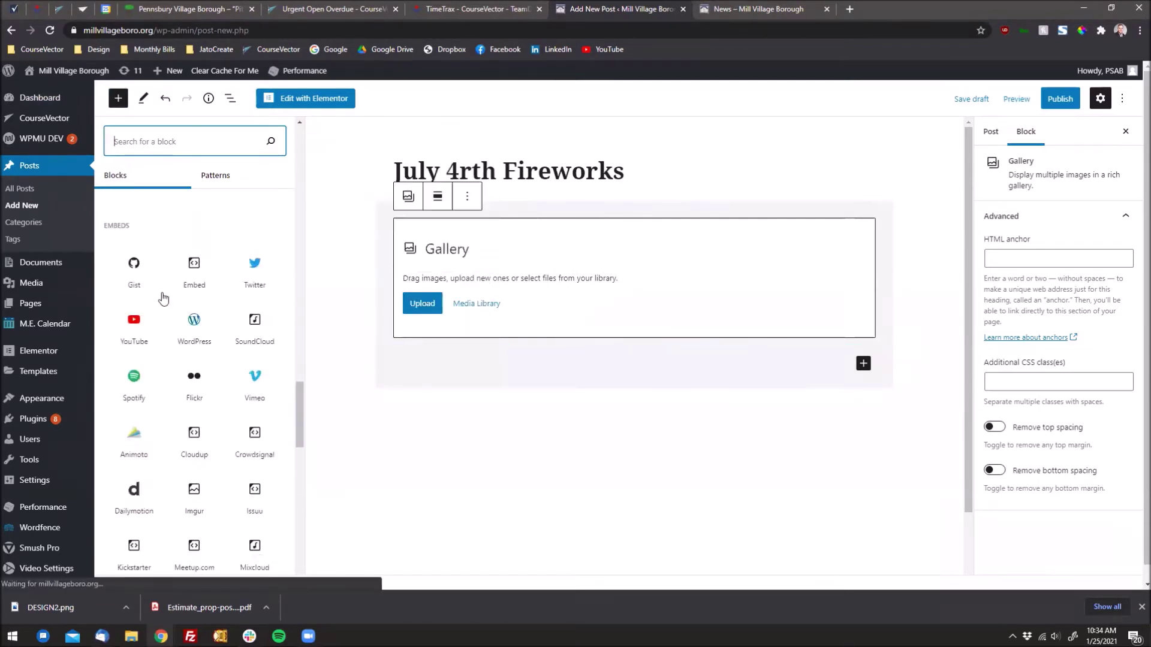
{"action": "scroll", "coordinate": [170, 308], "scroll_direction": "down", "scroll_amount": 3}
{"action": "scroll", "coordinate": [180, 308], "scroll_direction": "up", "scroll_amount": 20}
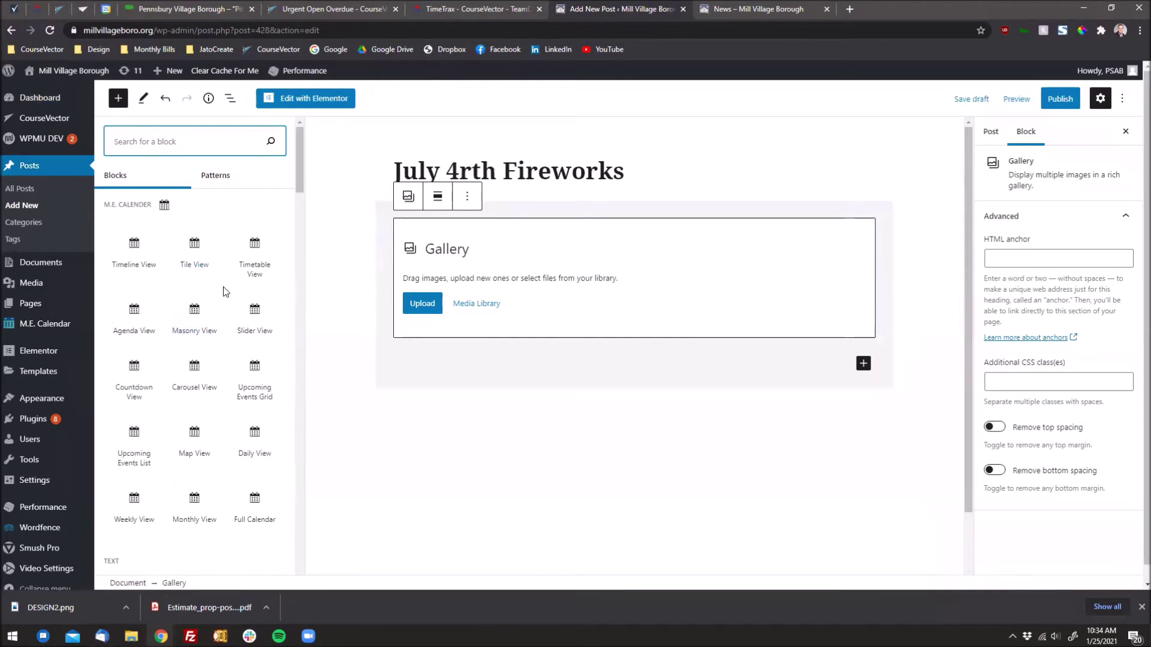
{"action": "scroll", "coordinate": [168, 330], "scroll_direction": "down", "scroll_amount": 6}
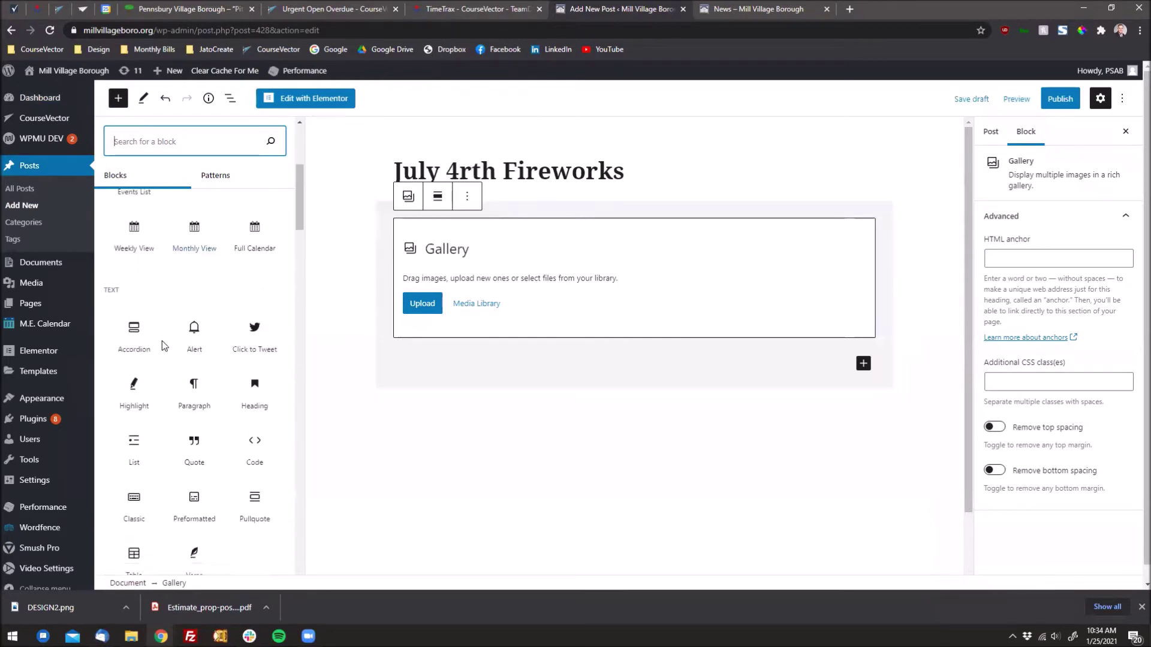
{"action": "scroll", "coordinate": [162, 336], "scroll_direction": "down", "scroll_amount": 6}
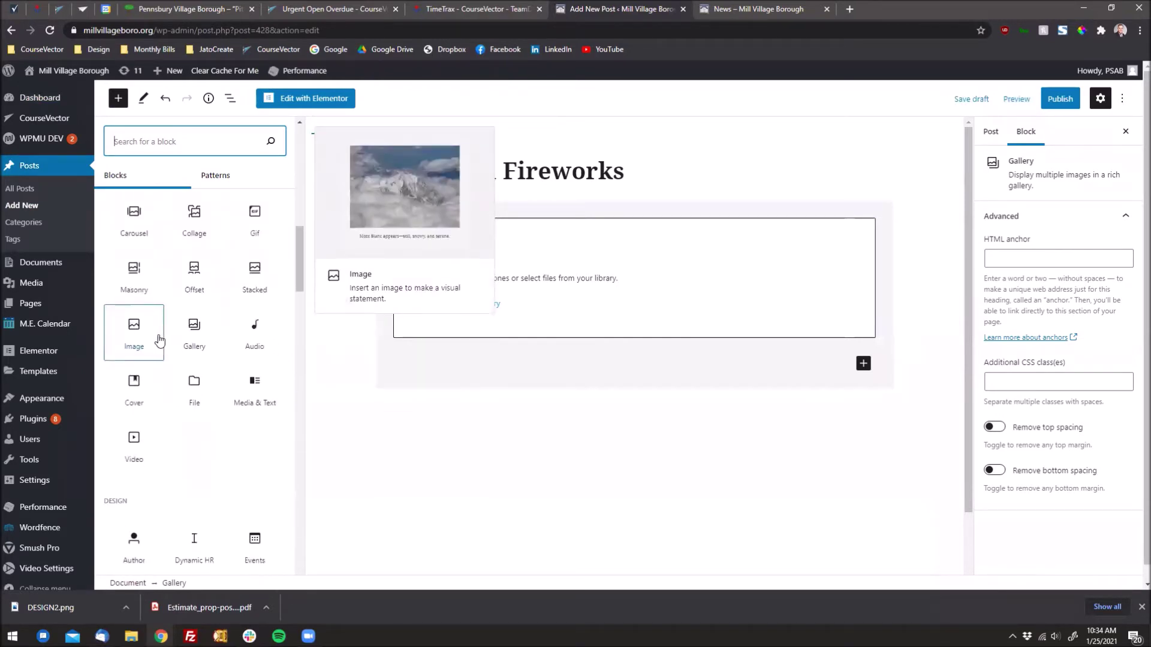
{"action": "left_click", "coordinate": [176, 289]}
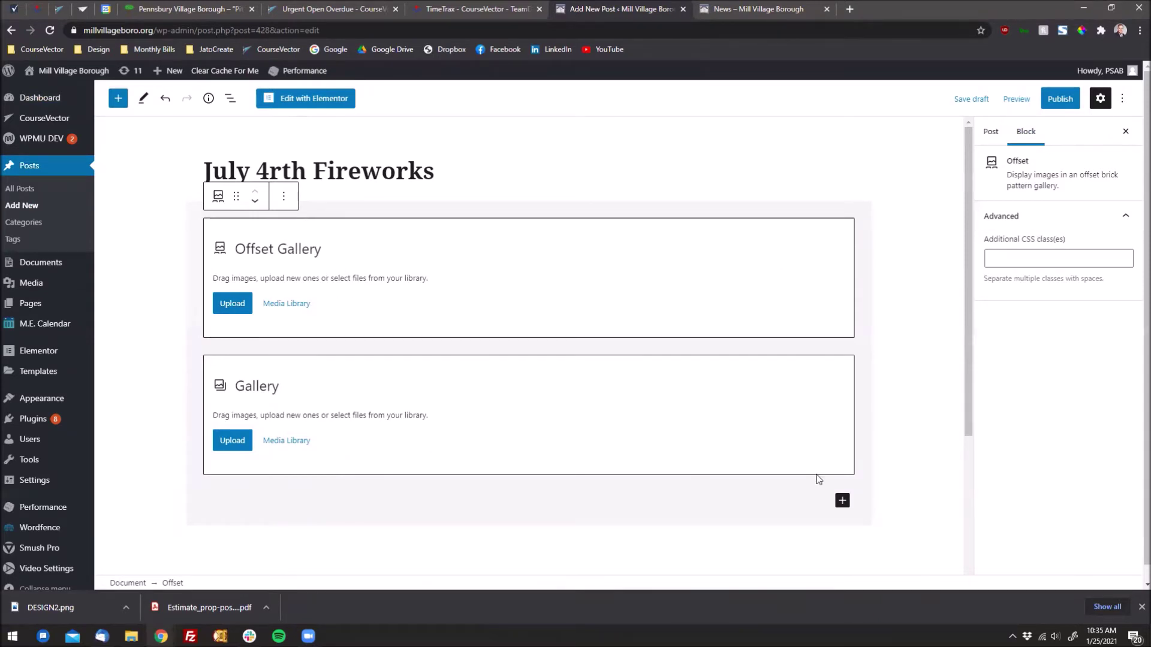
{"action": "left_click", "coordinate": [841, 499]}
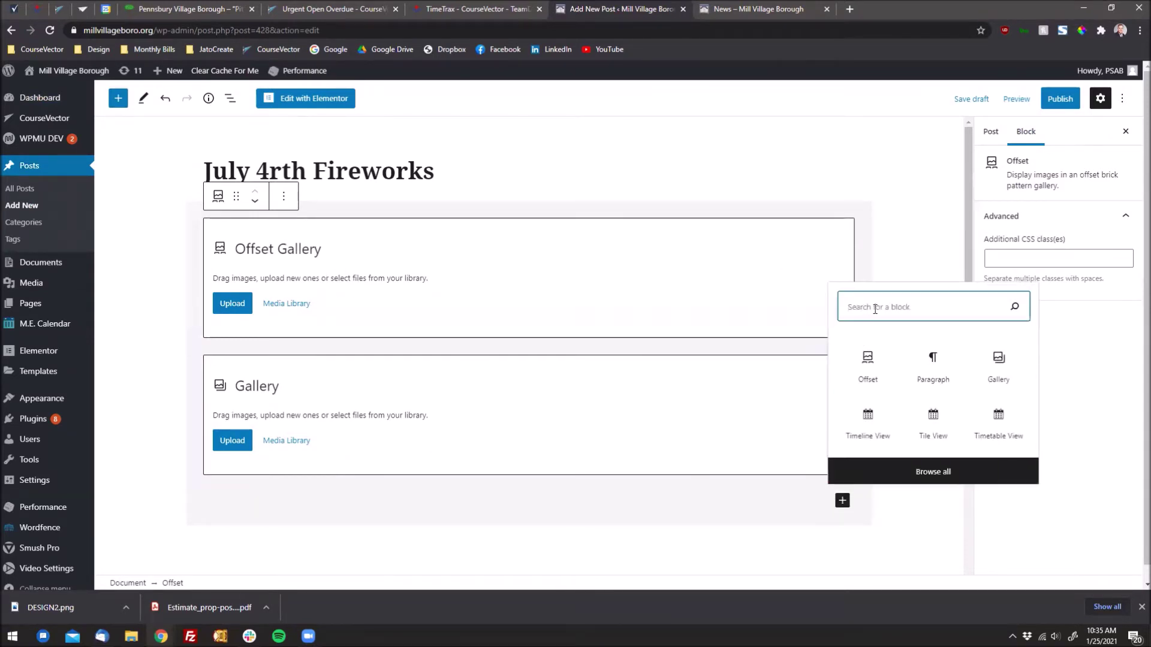
- Insert a Paragraph block via 'parag' below the gallery and type 'This is text'
{"action": "type", "text": "parag"}
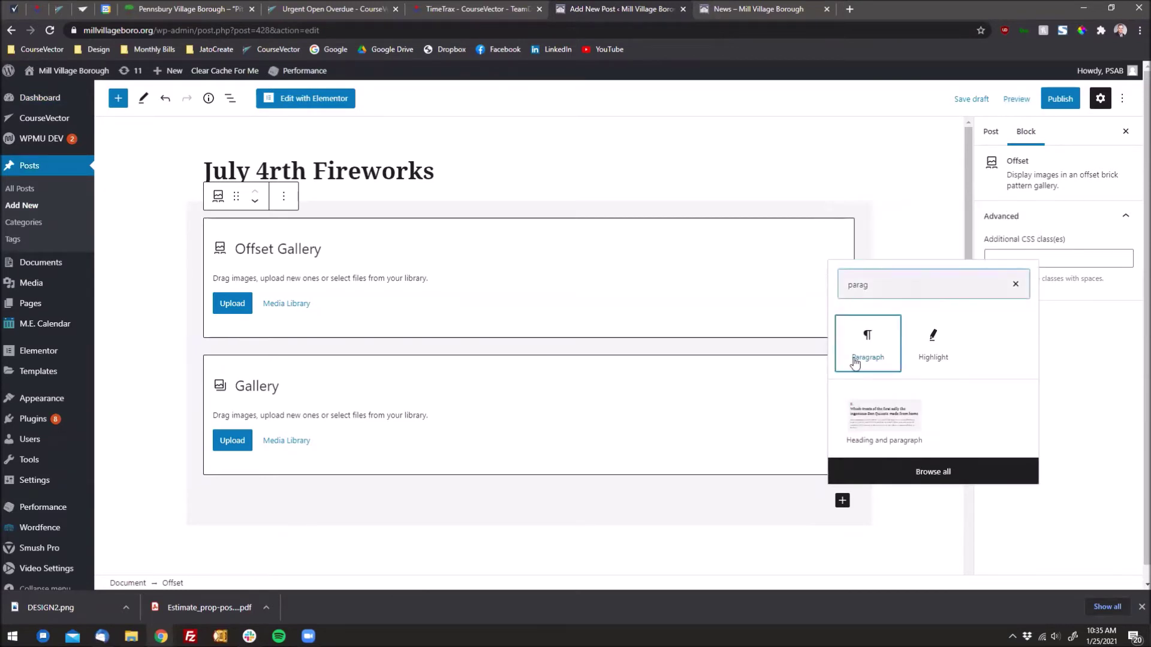
{"action": "left_click", "coordinate": [856, 360]}
{"action": "type", "text": "This is text"}
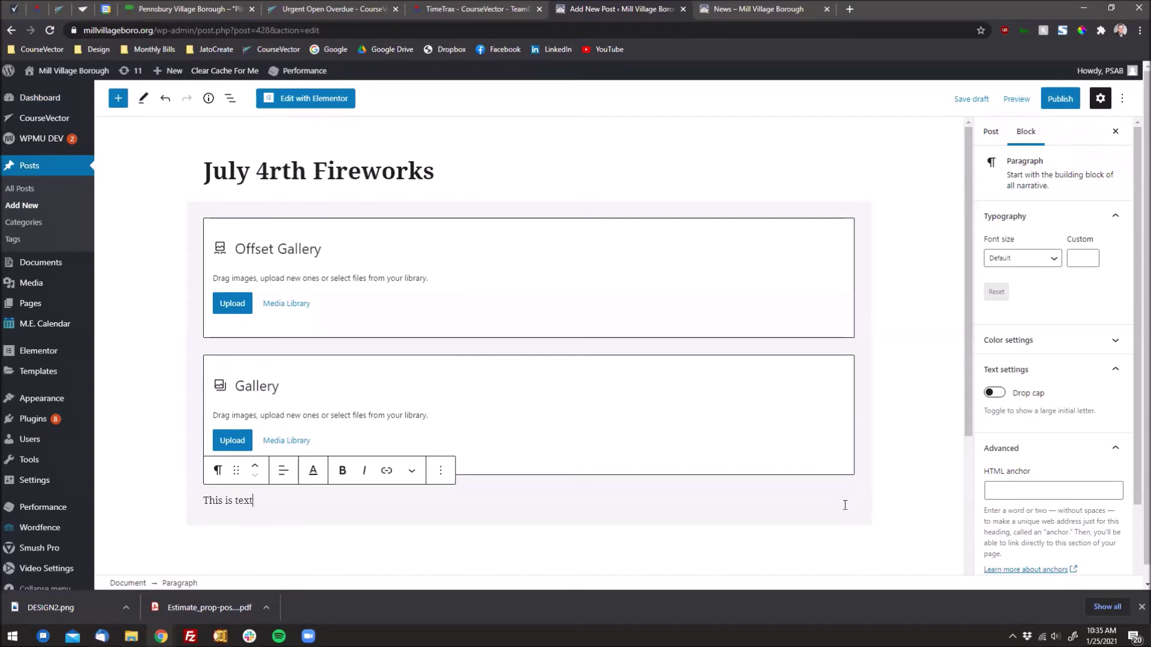
{"action": "left_click", "coordinate": [568, 513]}
{"action": "left_click", "coordinate": [350, 501]}
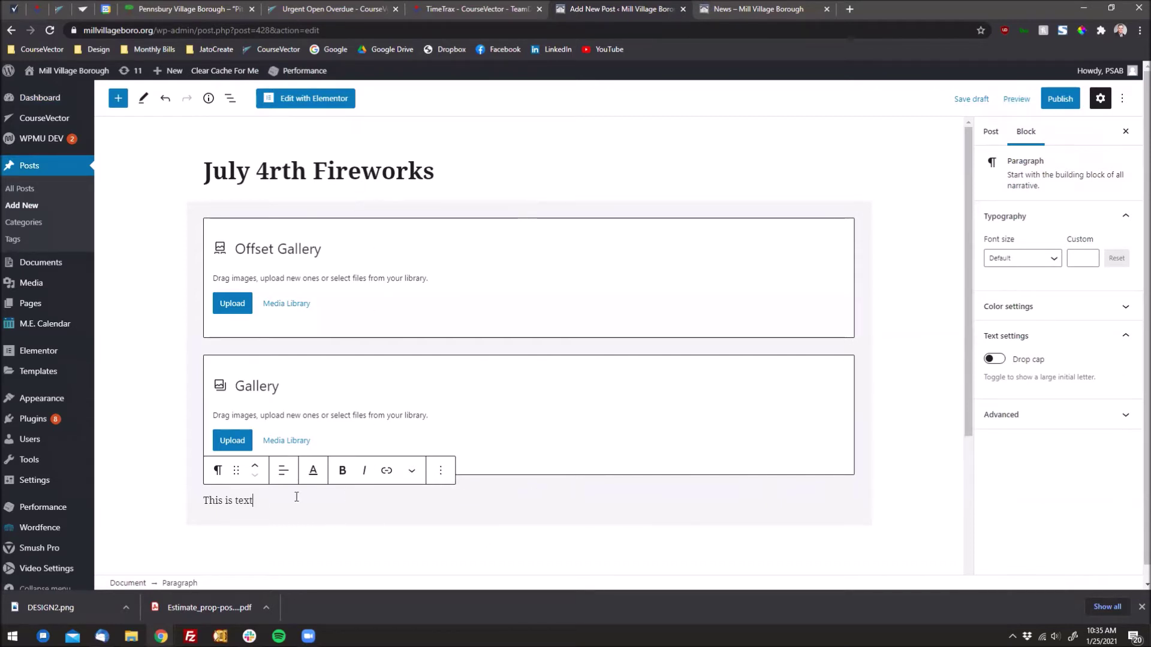
- Select the Gallery, Offset and paragraph blocks, then insert an empty block before the paragraph
{"action": "left_click", "coordinate": [379, 376]}
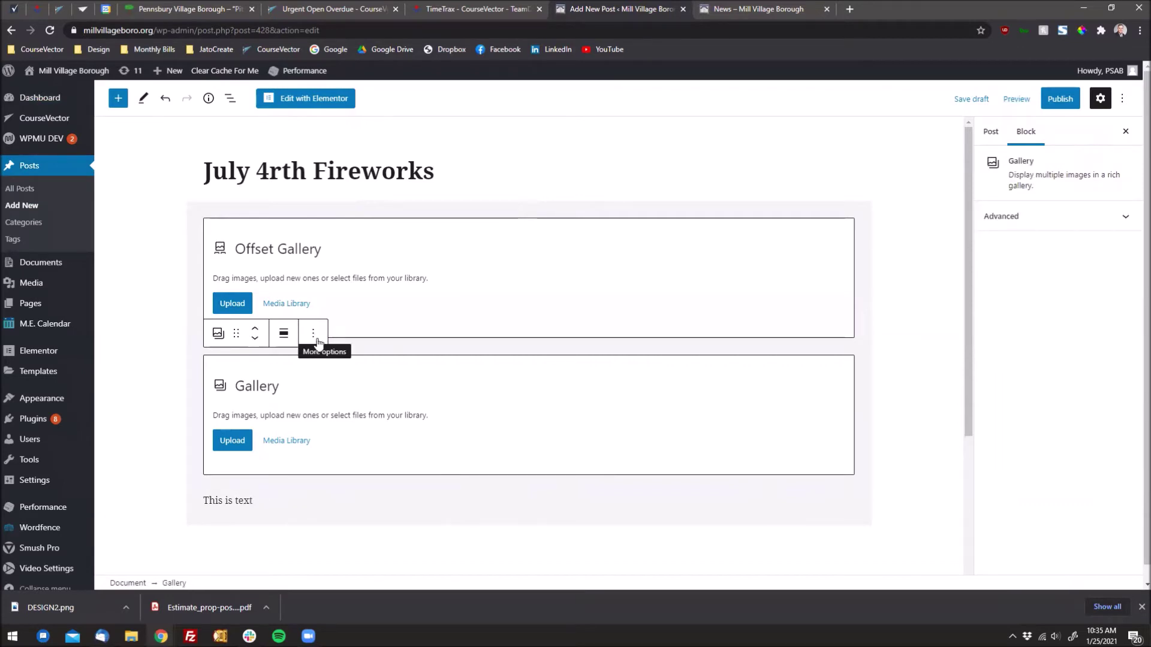
{"action": "left_click", "coordinate": [334, 237]}
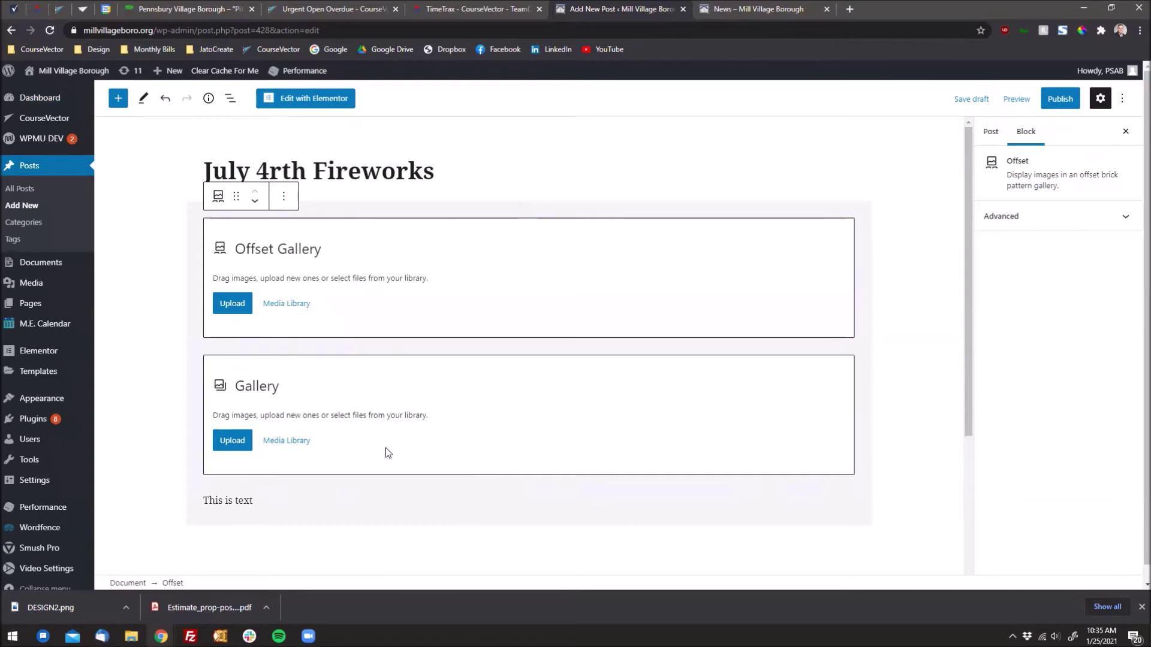
{"action": "left_click", "coordinate": [312, 496]}
{"action": "left_click", "coordinate": [440, 471]}
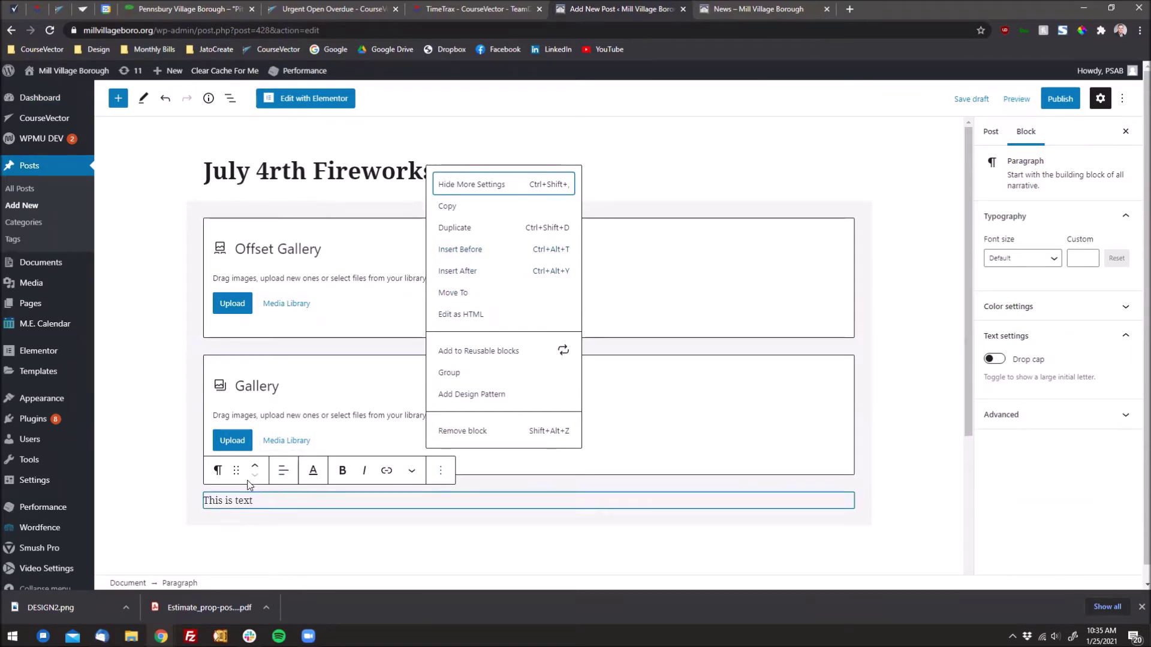
{"action": "left_click", "coordinate": [486, 249]}
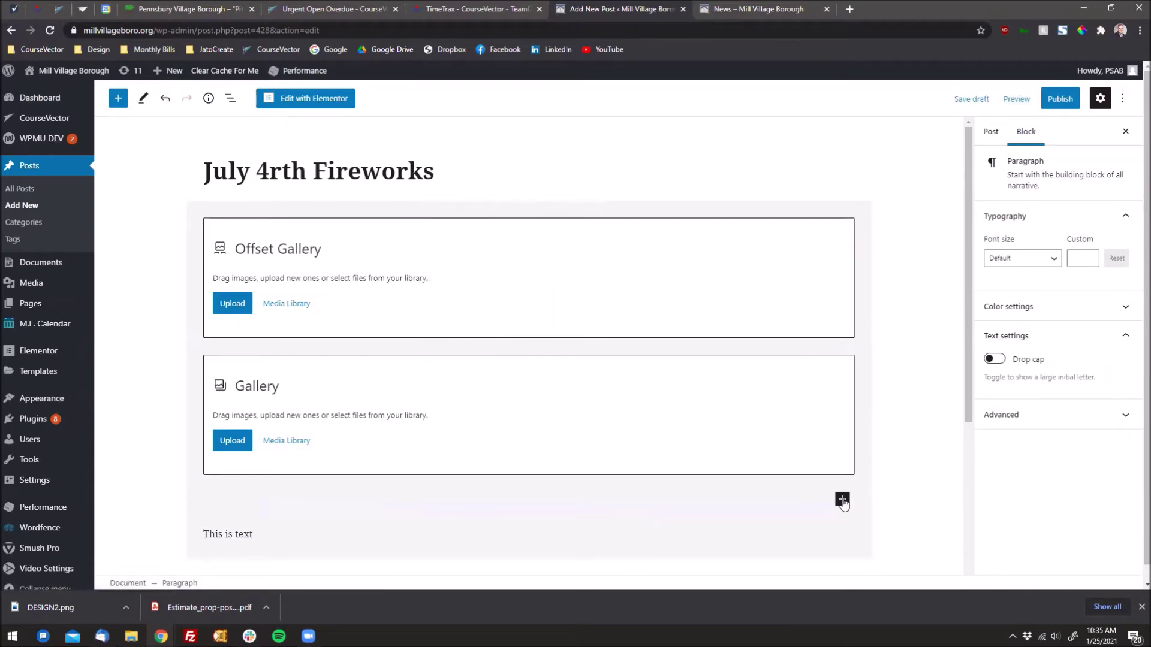
- Make the empty block an H2 Heading reading 'This is a heading.'
{"action": "left_click", "coordinate": [843, 501]}
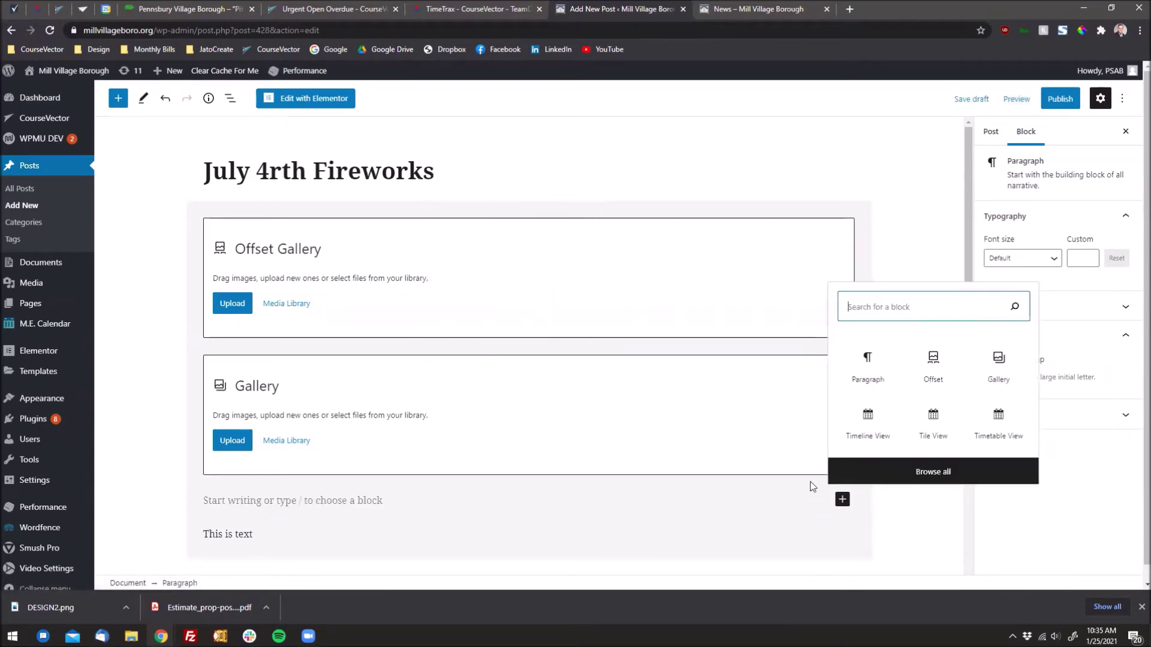
{"action": "type", "text": "head"}
{"action": "left_click", "coordinate": [857, 318]}
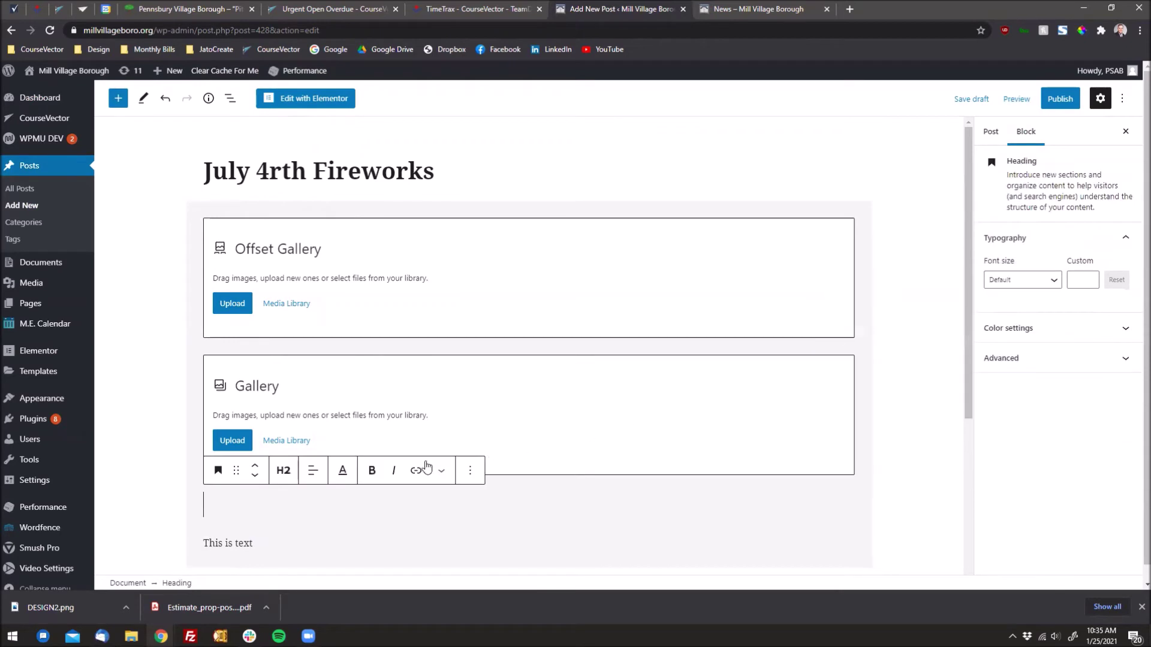
{"action": "type", "text": "This isa"}
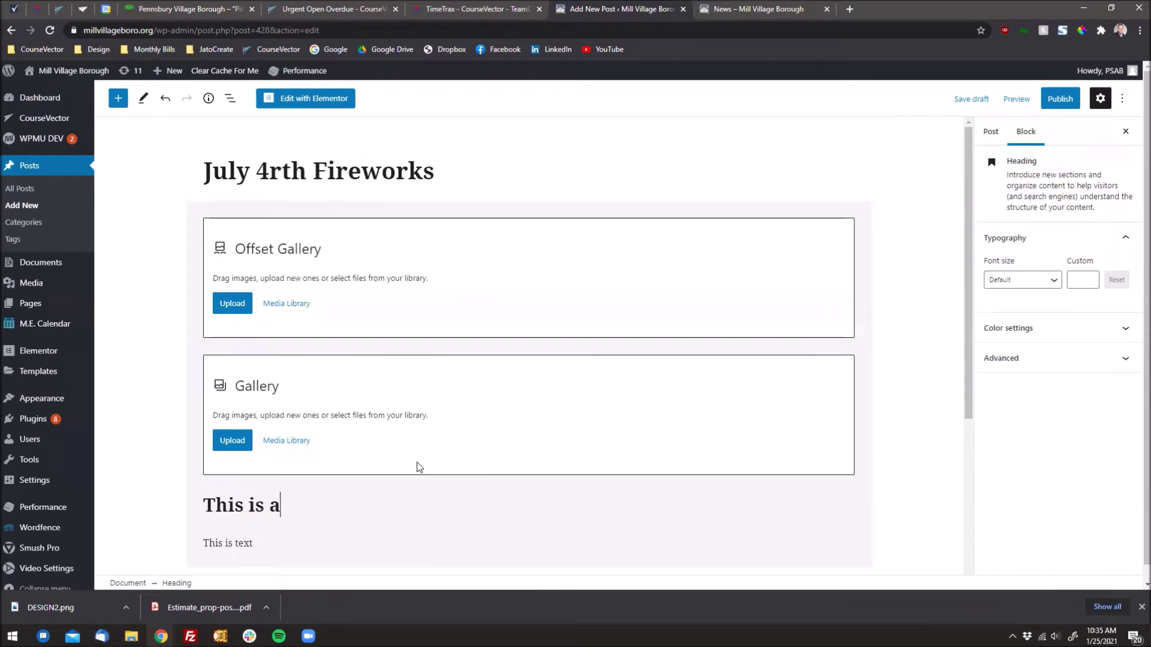
{"action": "type", "text": "heading."}
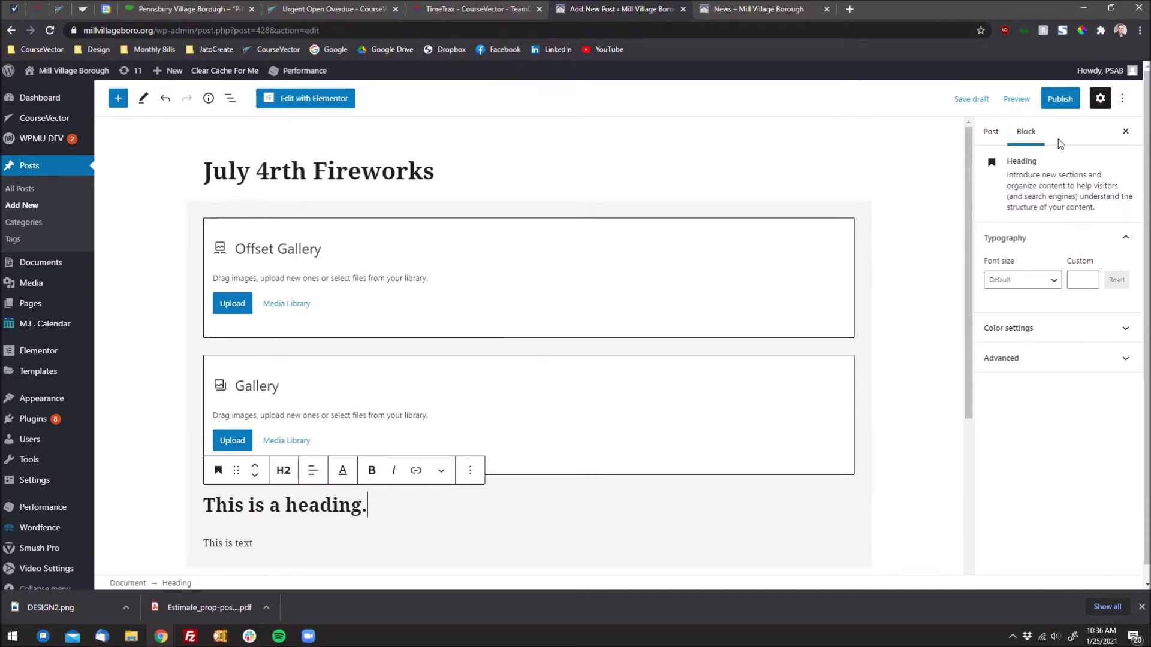
- In Post settings, set the publish date to March 23, 2021 at 10:33 am
{"action": "left_click", "coordinate": [992, 133]}
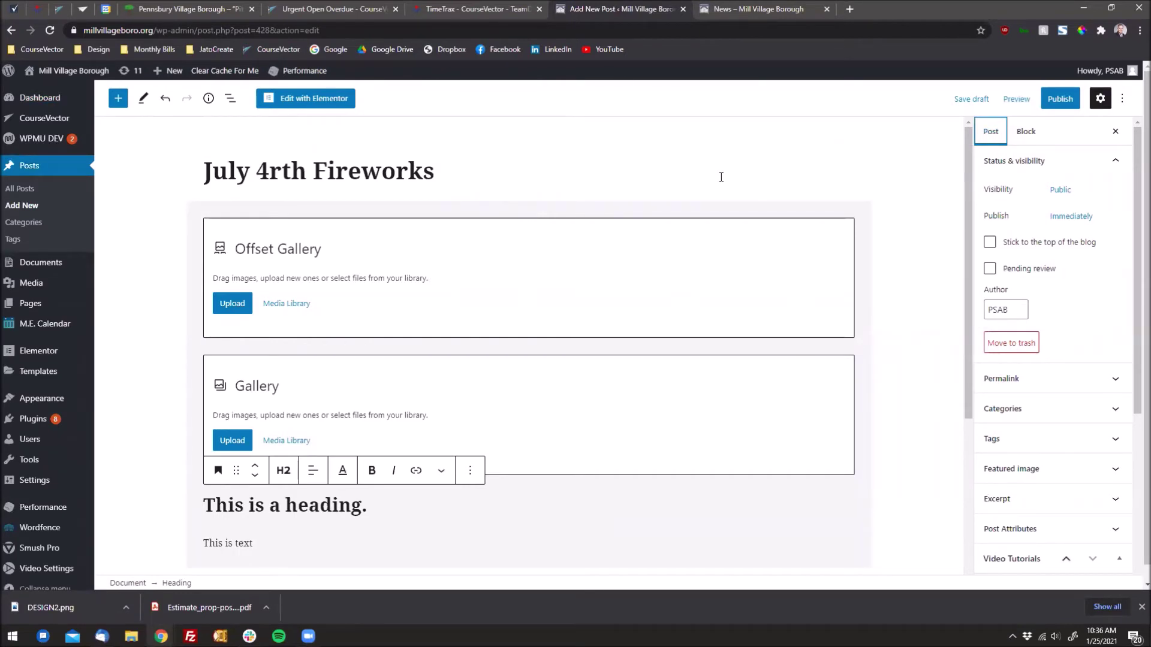
{"action": "left_click", "coordinate": [1071, 216]}
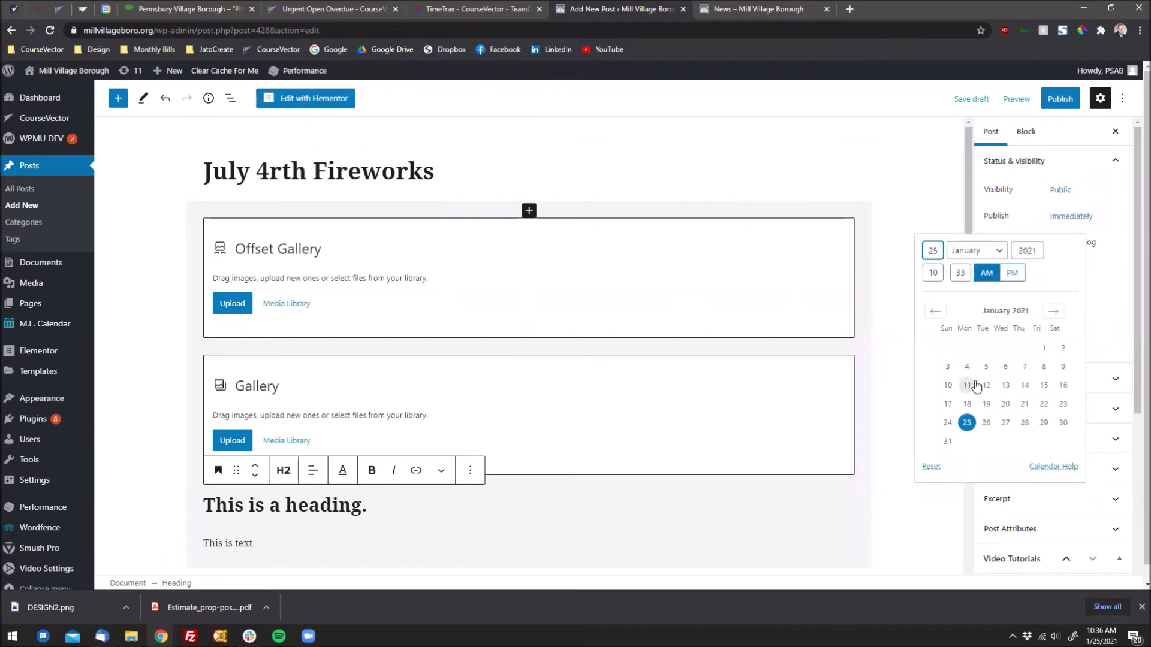
{"action": "left_click", "coordinate": [967, 386]}
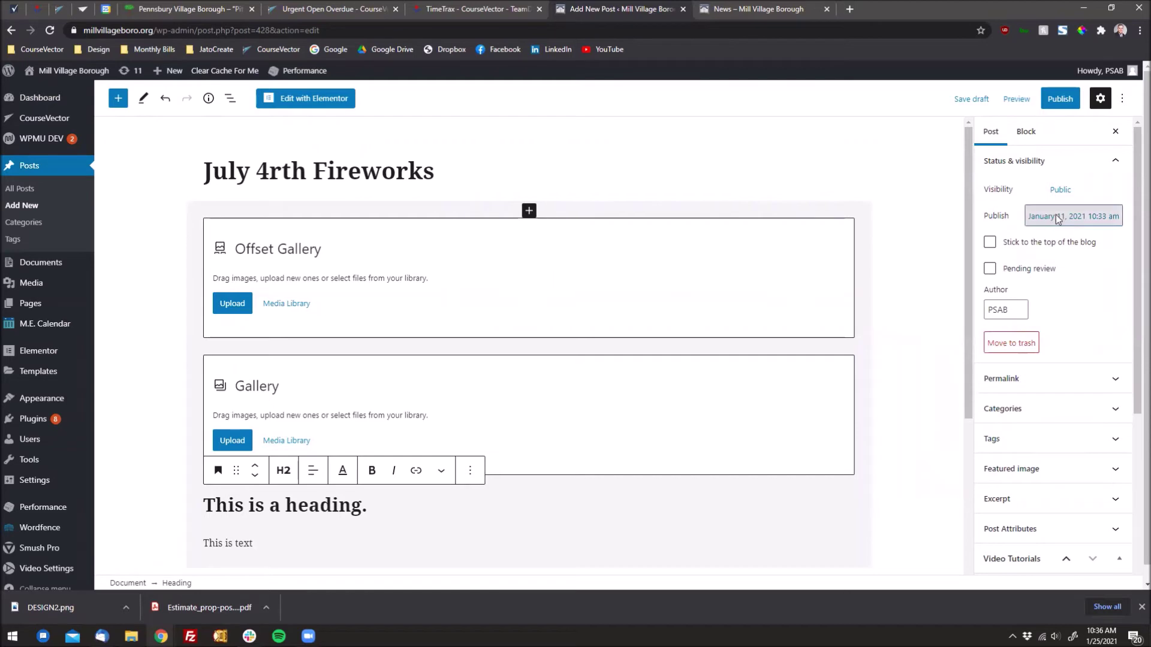
{"action": "left_click", "coordinate": [1073, 217]}
{"action": "left_click", "coordinate": [1055, 312]}
{"action": "left_click", "coordinate": [1055, 311]}
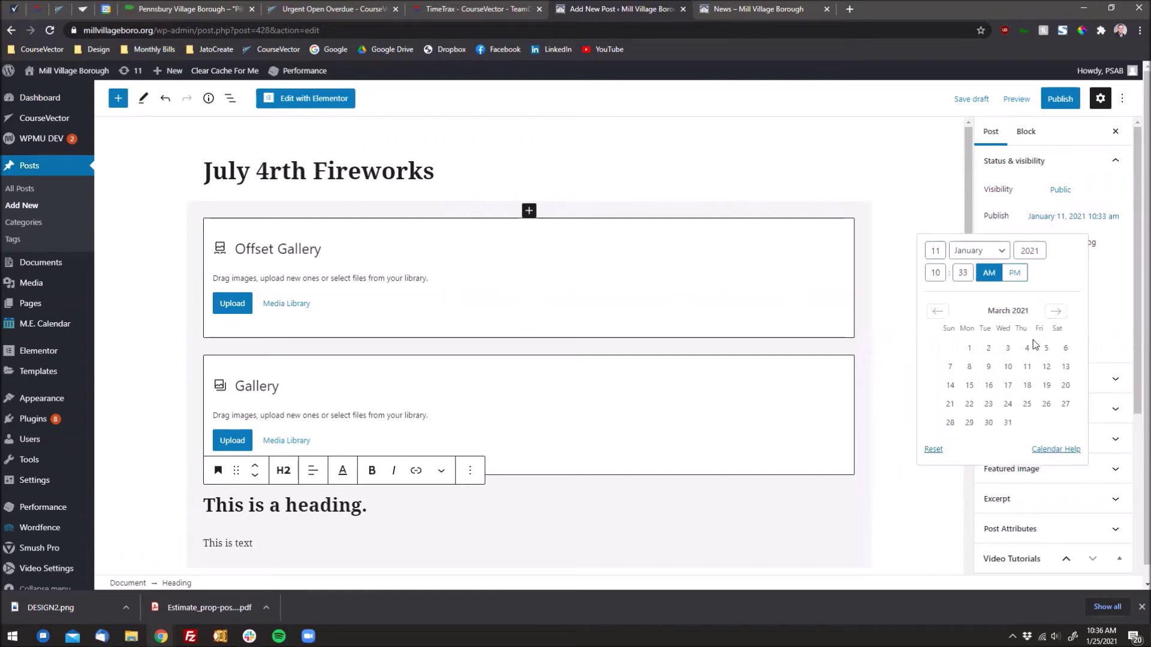
{"action": "left_click", "coordinate": [989, 403]}
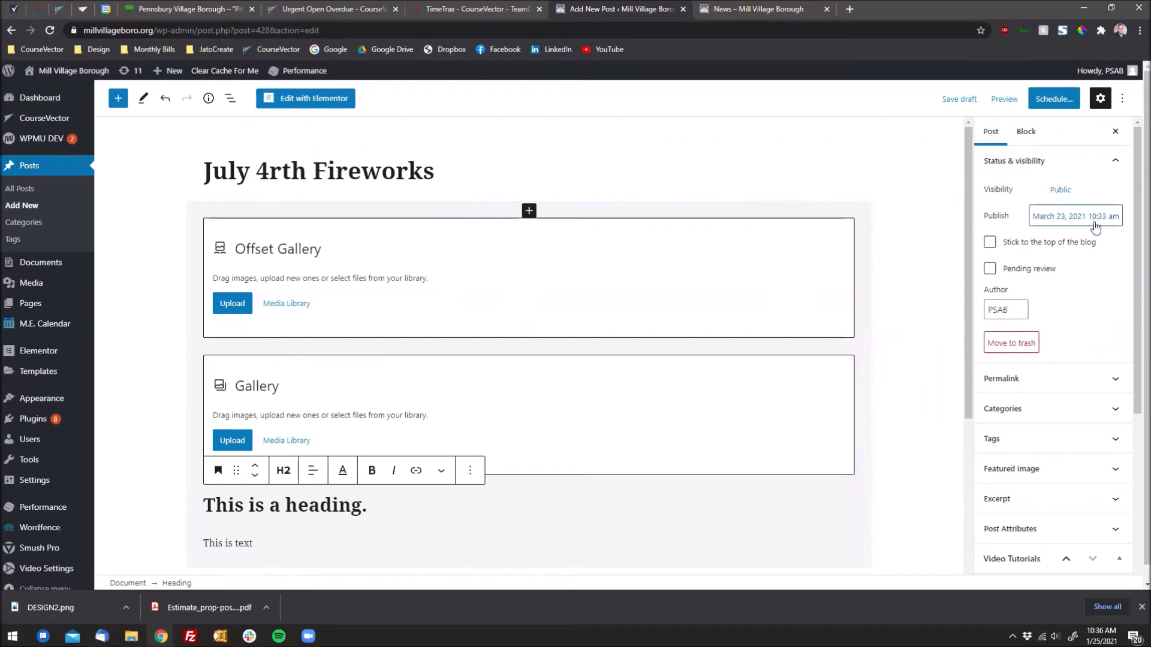
{"action": "scroll", "coordinate": [1025, 293], "scroll_direction": "down", "scroll_amount": 1}
- Expand and review the post's Categories panel in the Post sidebar
{"action": "scroll", "coordinate": [1025, 294], "scroll_direction": "down", "scroll_amount": 1}
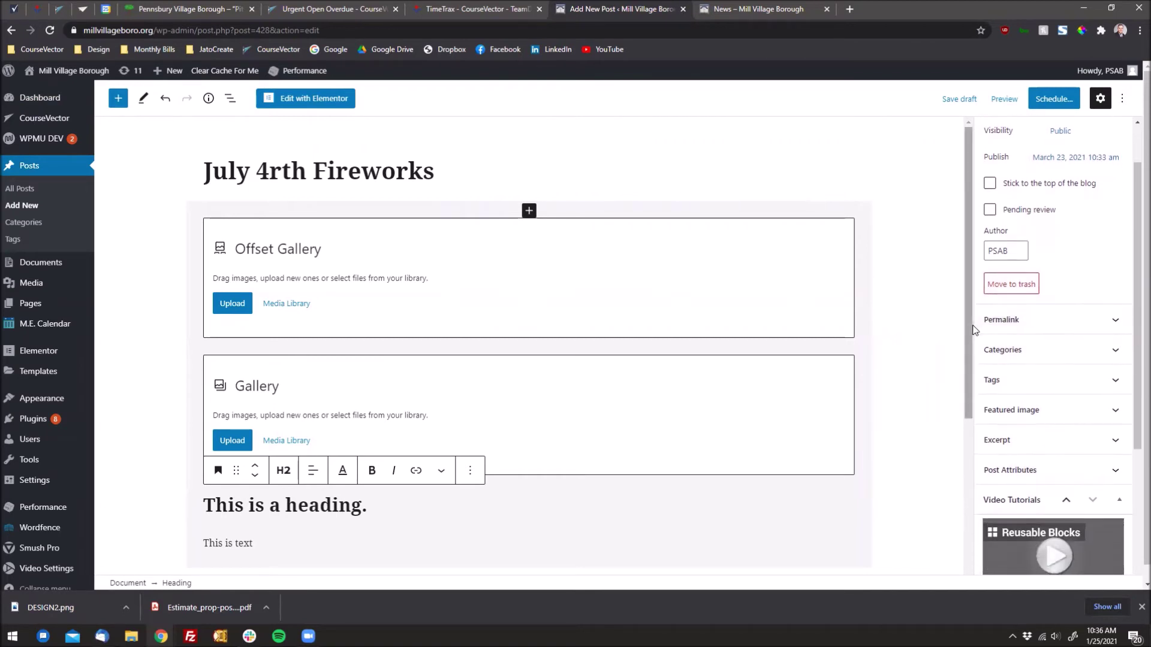
{"action": "left_click", "coordinate": [1064, 350]}
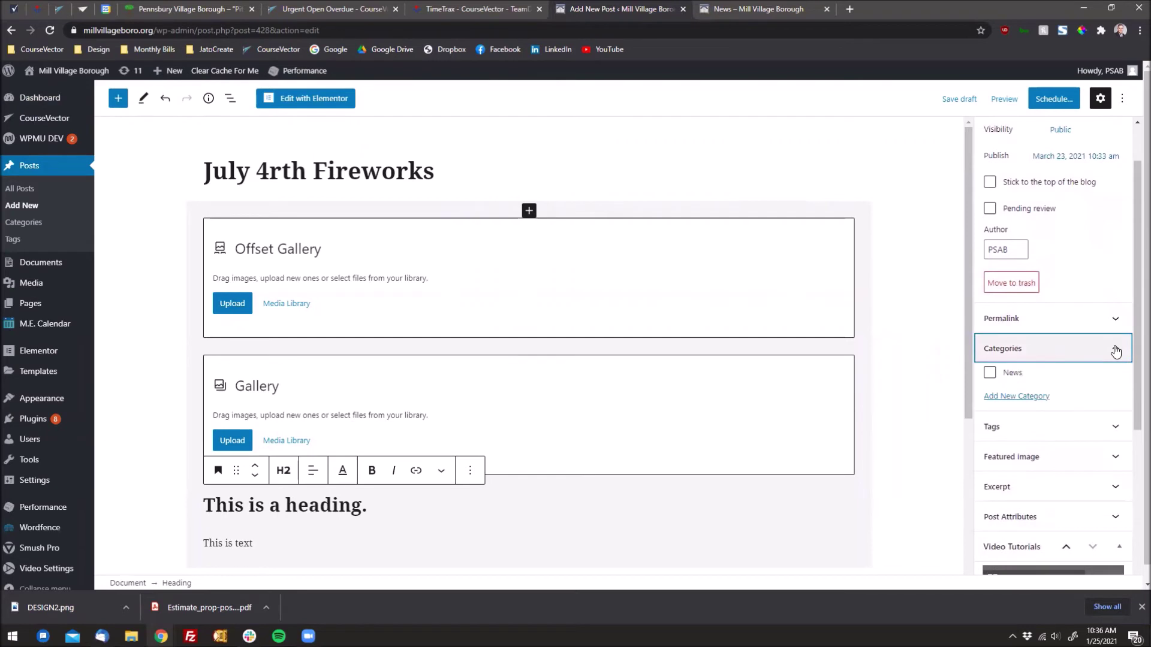
{"action": "left_click", "coordinate": [1115, 350]}
{"action": "left_click", "coordinate": [1063, 355]}
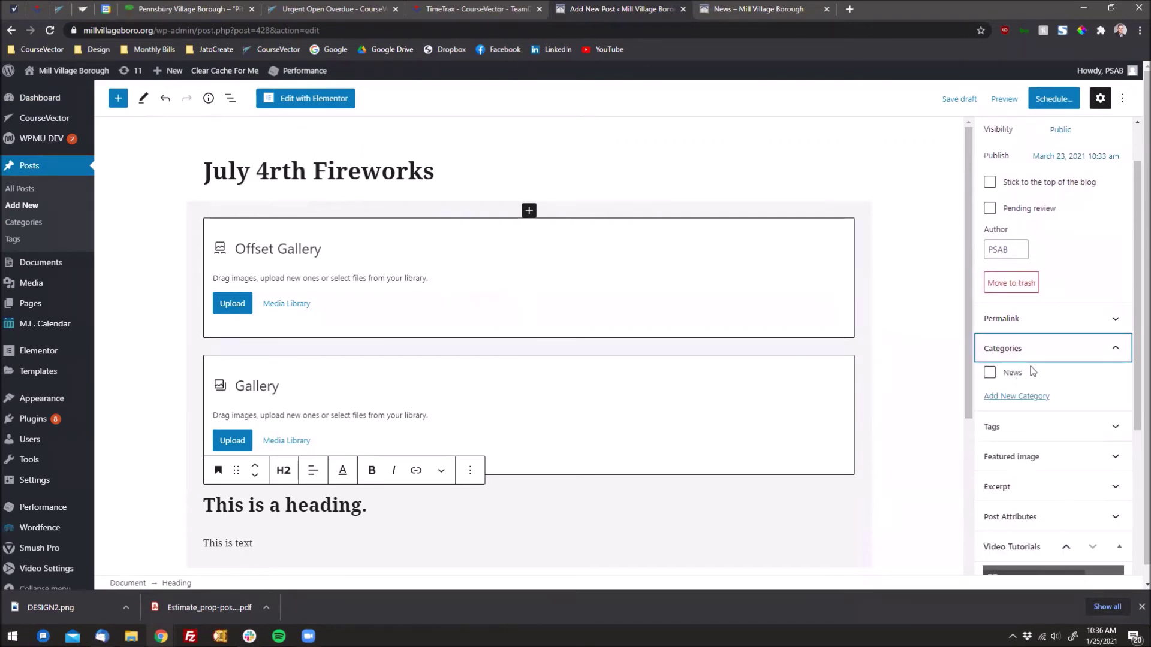
- Expand the Featured image panel, then switch to the 'News – Mill Village Borough' tab
{"action": "scroll", "coordinate": [1031, 366], "scroll_direction": "down", "scroll_amount": 4}
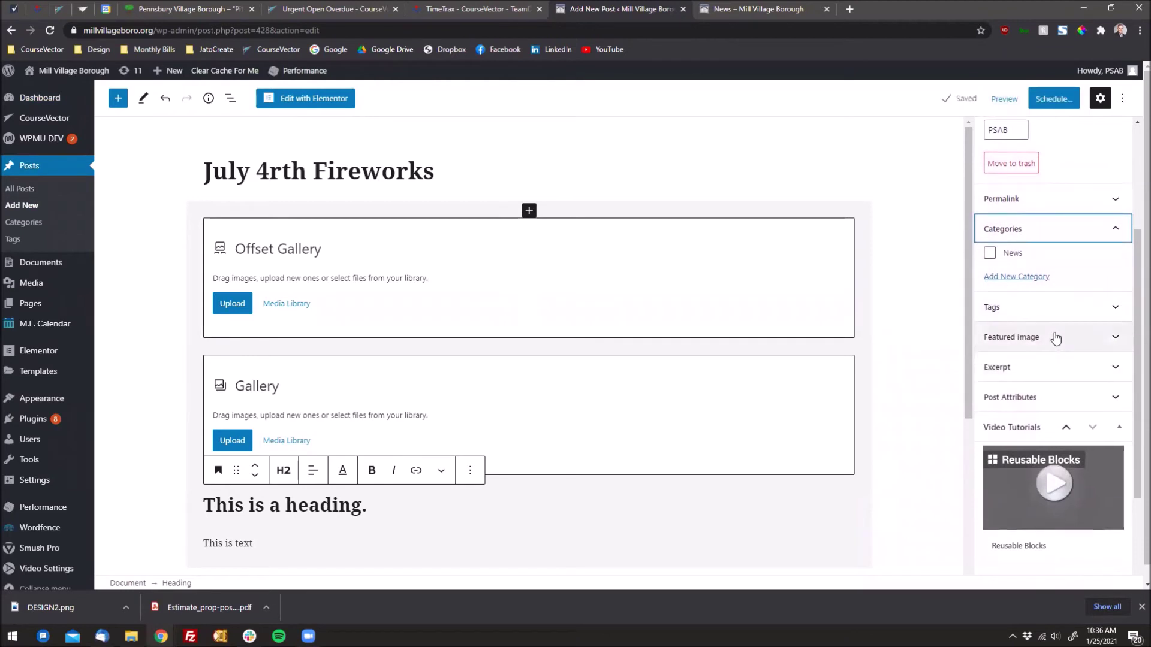
{"action": "left_click", "coordinate": [1056, 338]}
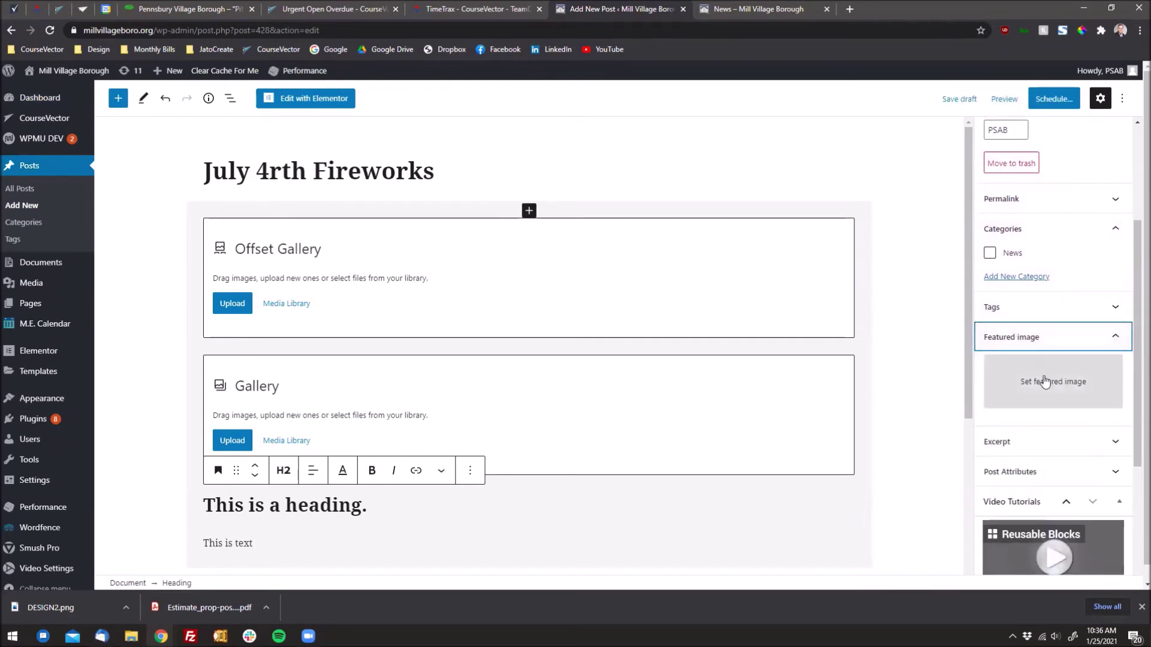
{"action": "left_click", "coordinate": [780, 11]}
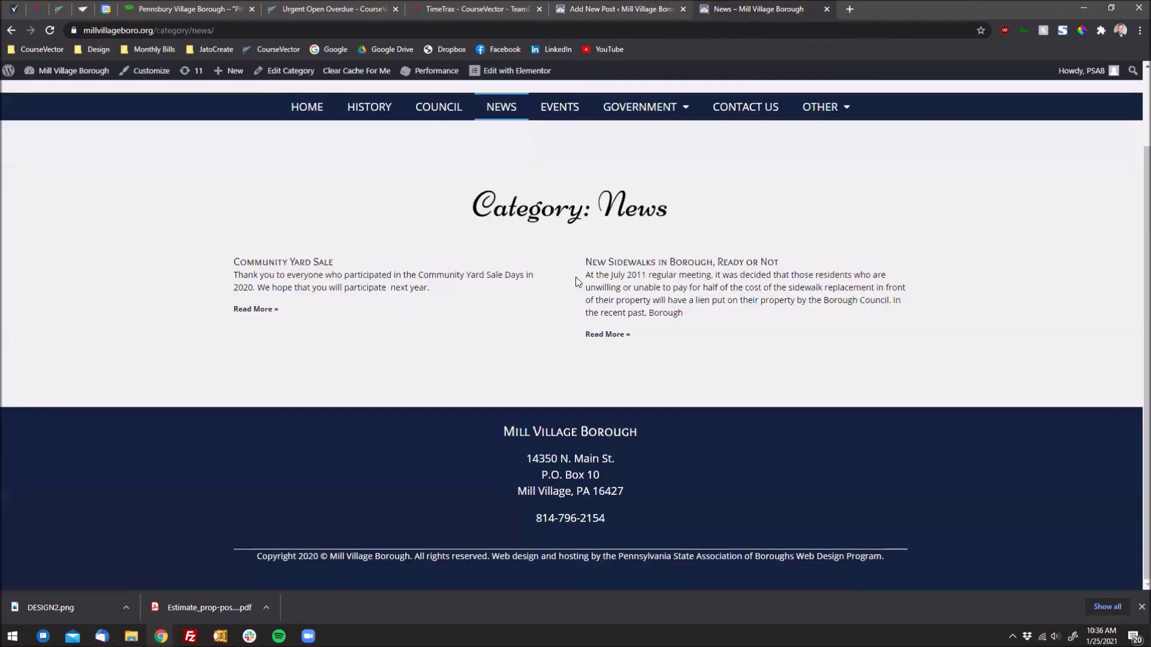
- Load the Pennsbury Village Borough site, view its Important Announcements cards, and return to the July 4rth Fireworks editor
{"action": "scroll", "coordinate": [575, 282], "scroll_direction": "up", "scroll_amount": 2}
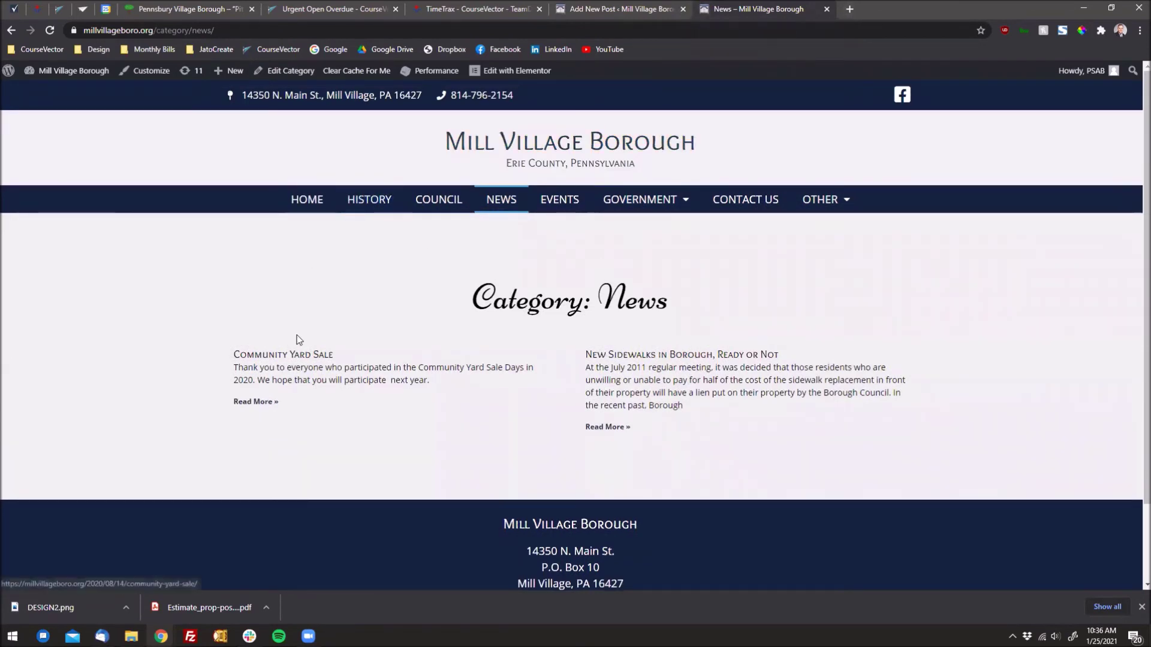
{"action": "left_click", "coordinate": [719, 24]}
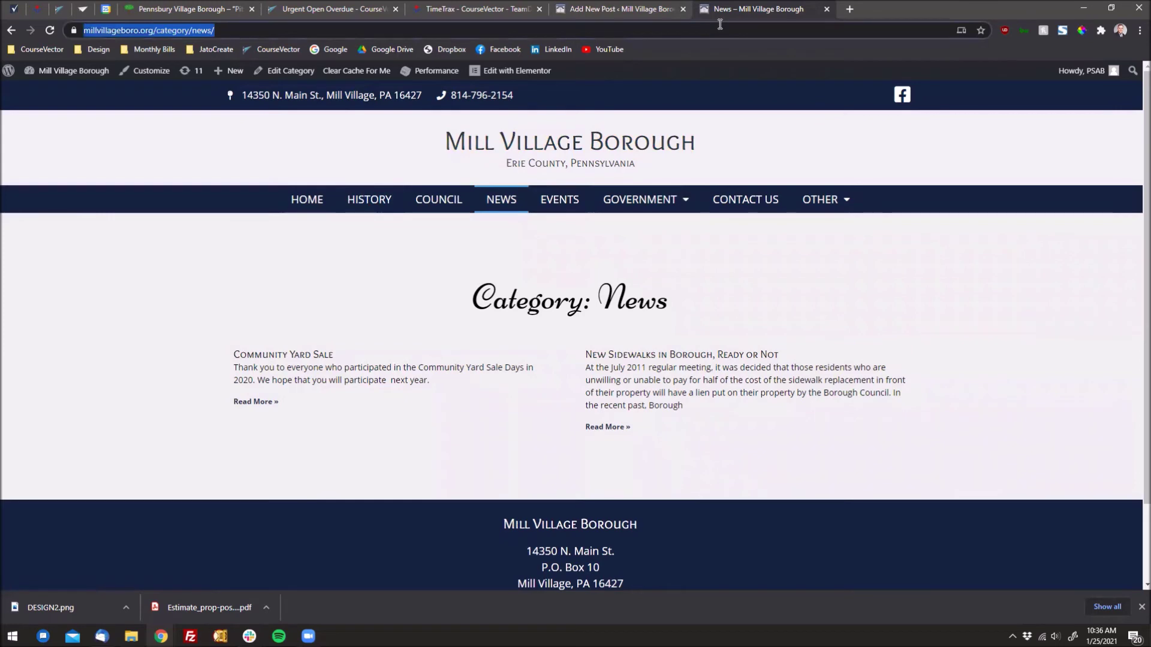
{"action": "type", "text": "dev.coursevector.com/cpanel"}
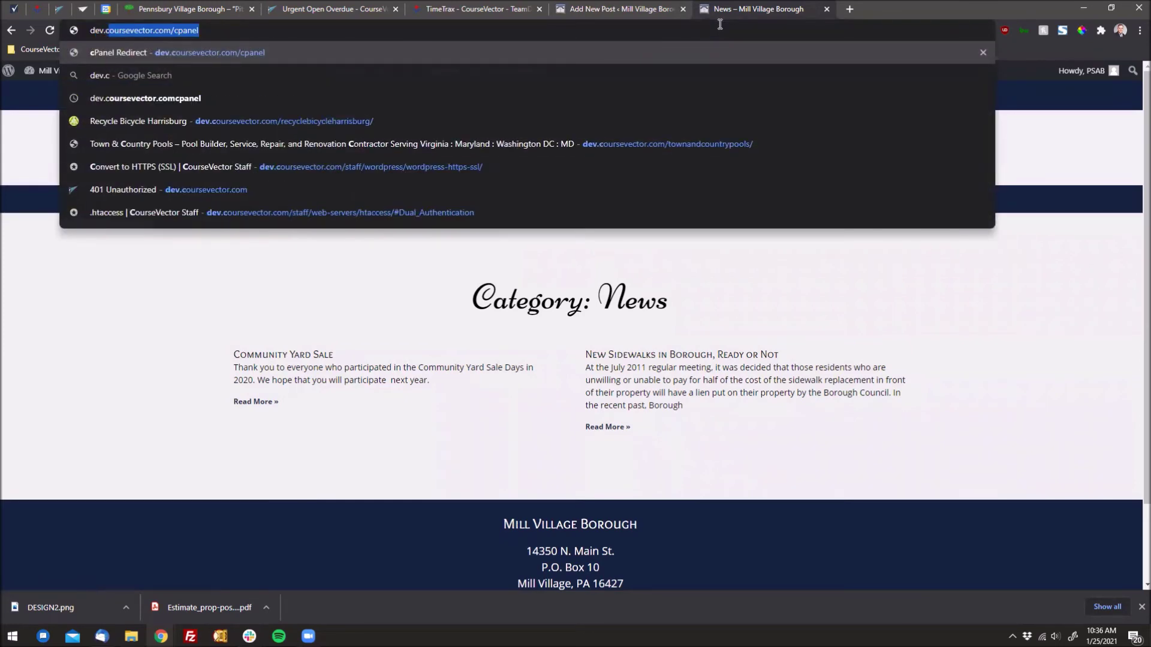
{"action": "key", "text": "BackSpace"}
{"action": "key", "text": "BackSpace"}
{"action": "key", "text": "BackSpace"}
{"action": "key", "text": "BackSpace"}
{"action": "key", "text": "BackSpace"}
{"action": "key", "text": "BackSpace"}
{"action": "type", "text": "pennsburyvillageboro/"}
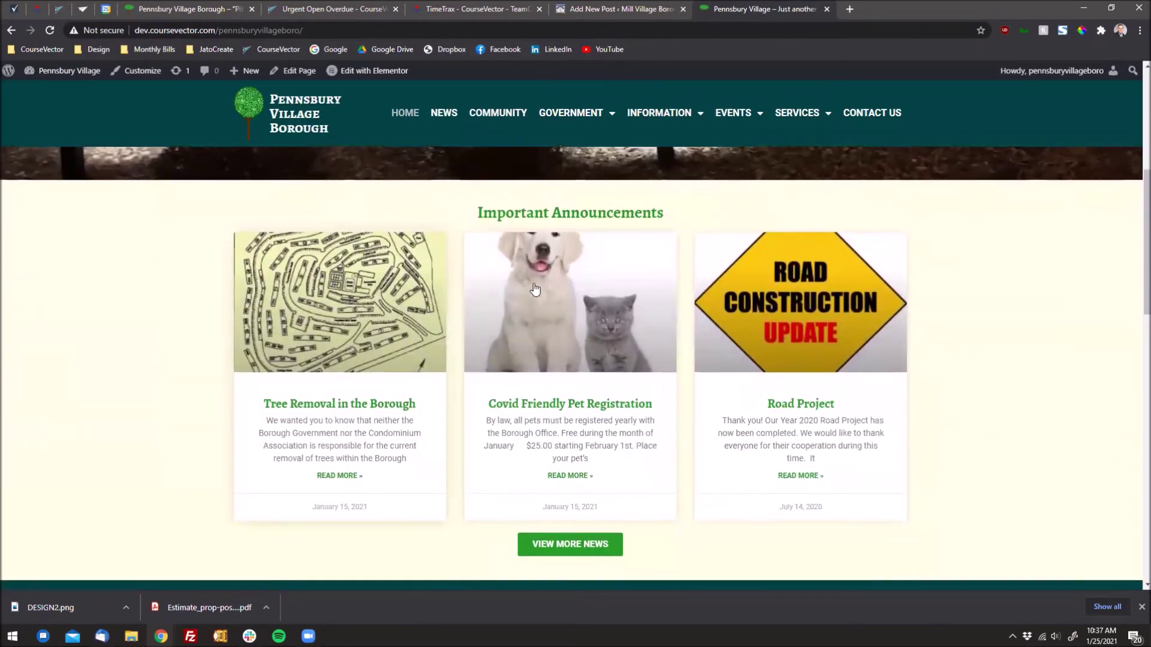
{"action": "scroll", "coordinate": [389, 258], "scroll_direction": "down", "scroll_amount": 1}
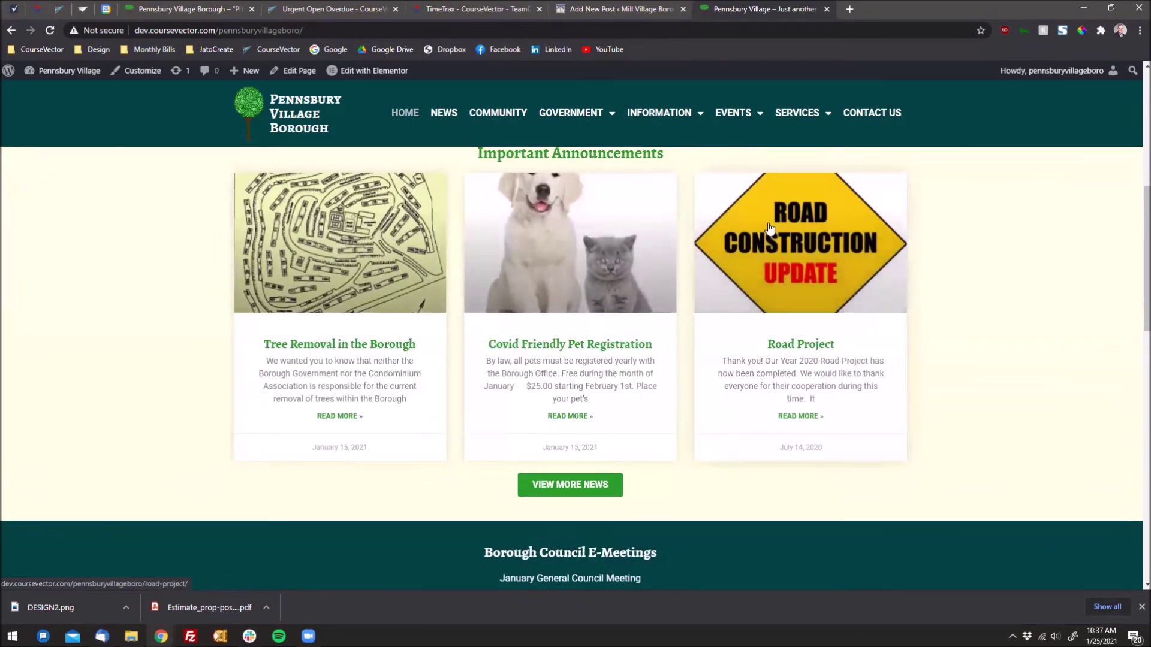
{"action": "left_click", "coordinate": [620, 9]}
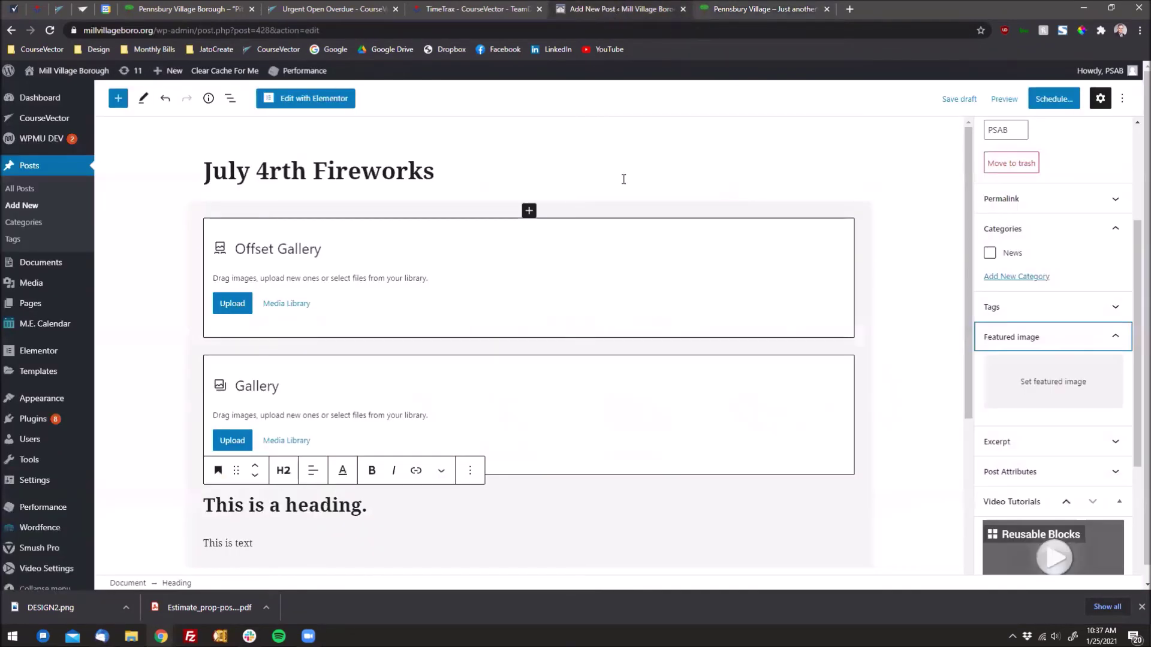
{"action": "scroll", "coordinate": [897, 259], "scroll_direction": "down", "scroll_amount": 3}
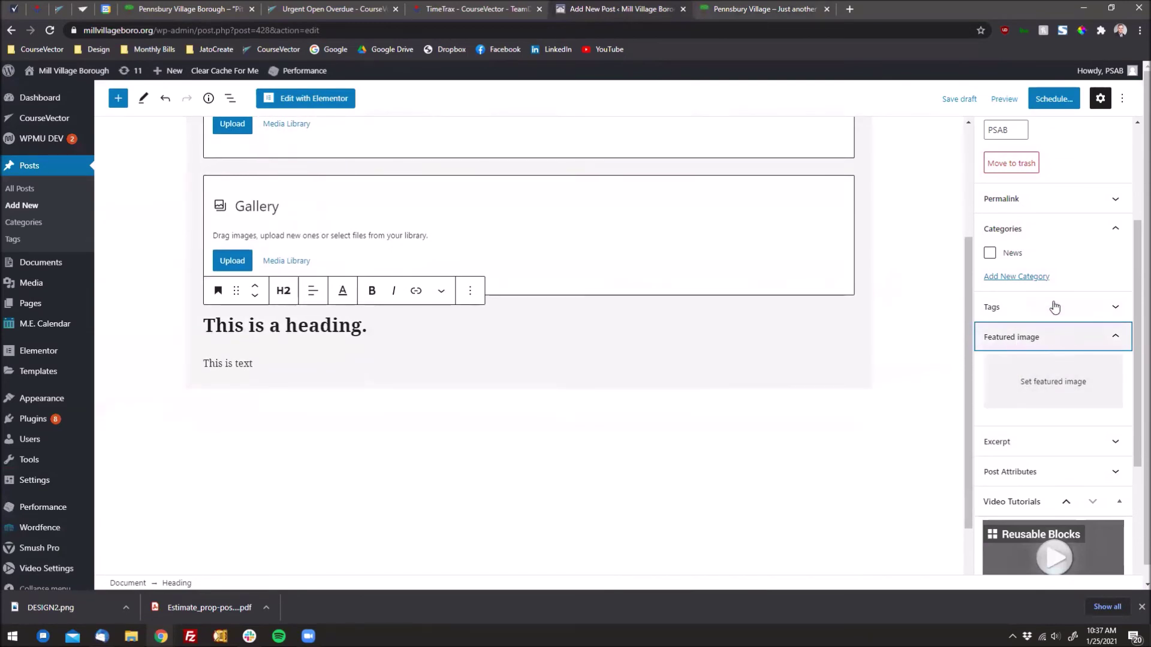
{"action": "scroll", "coordinate": [1055, 307], "scroll_direction": "up", "scroll_amount": 3}
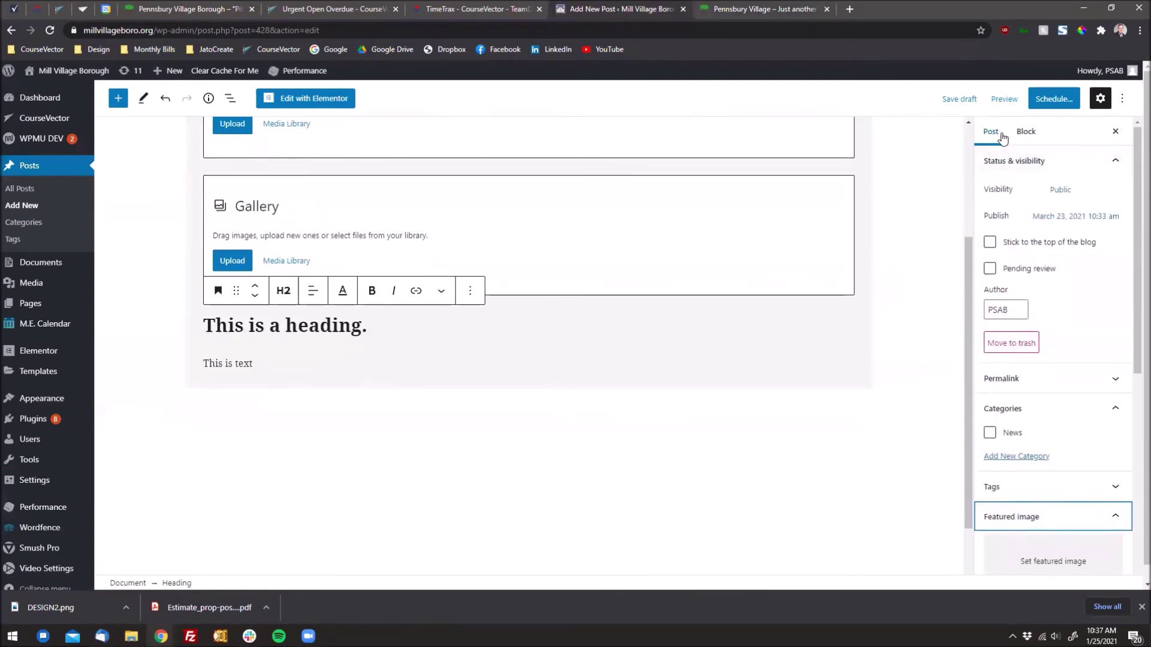
{"action": "scroll", "coordinate": [1007, 264], "scroll_direction": "down", "scroll_amount": 4}
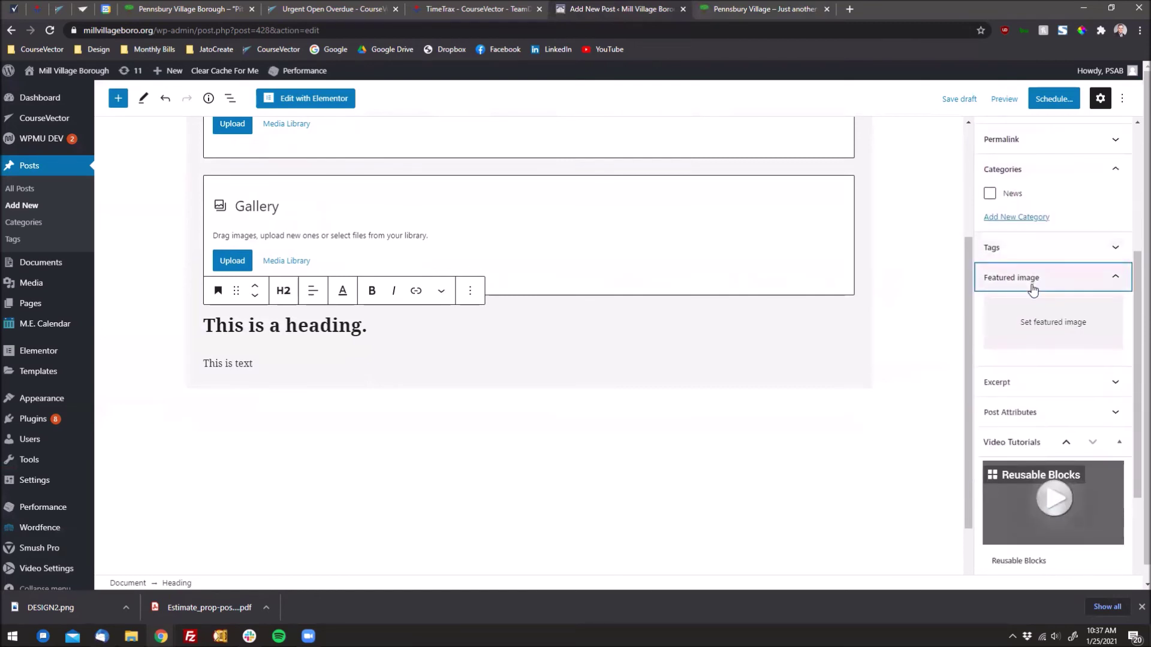
{"action": "left_click", "coordinate": [1122, 278]}
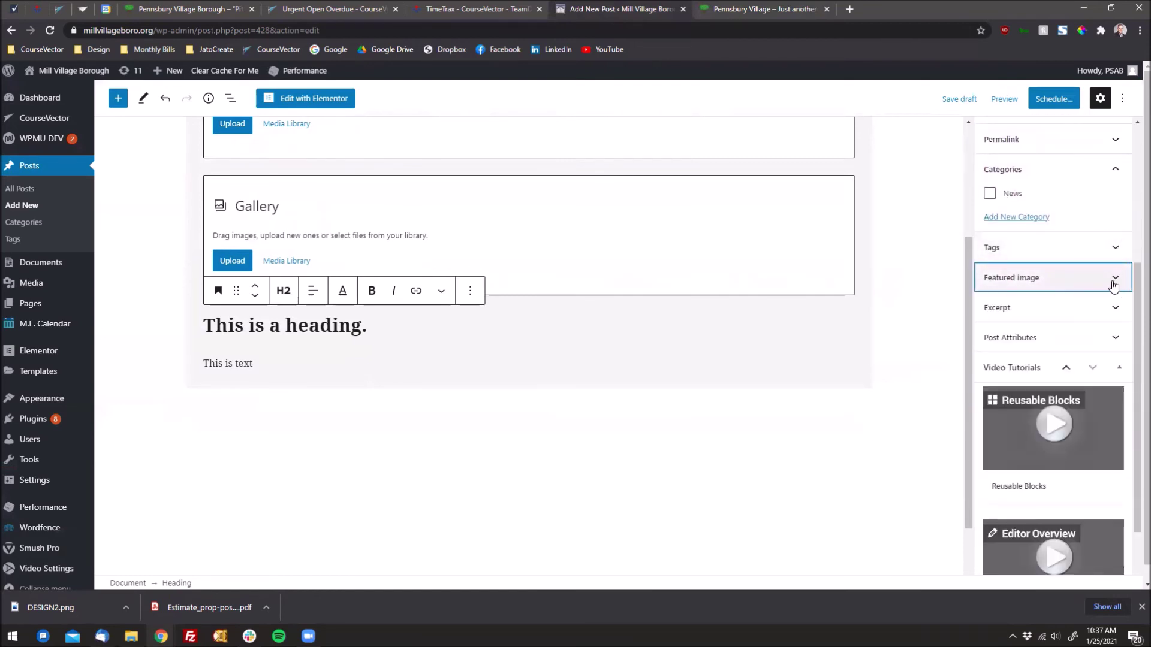
{"action": "left_click", "coordinate": [1117, 279]}
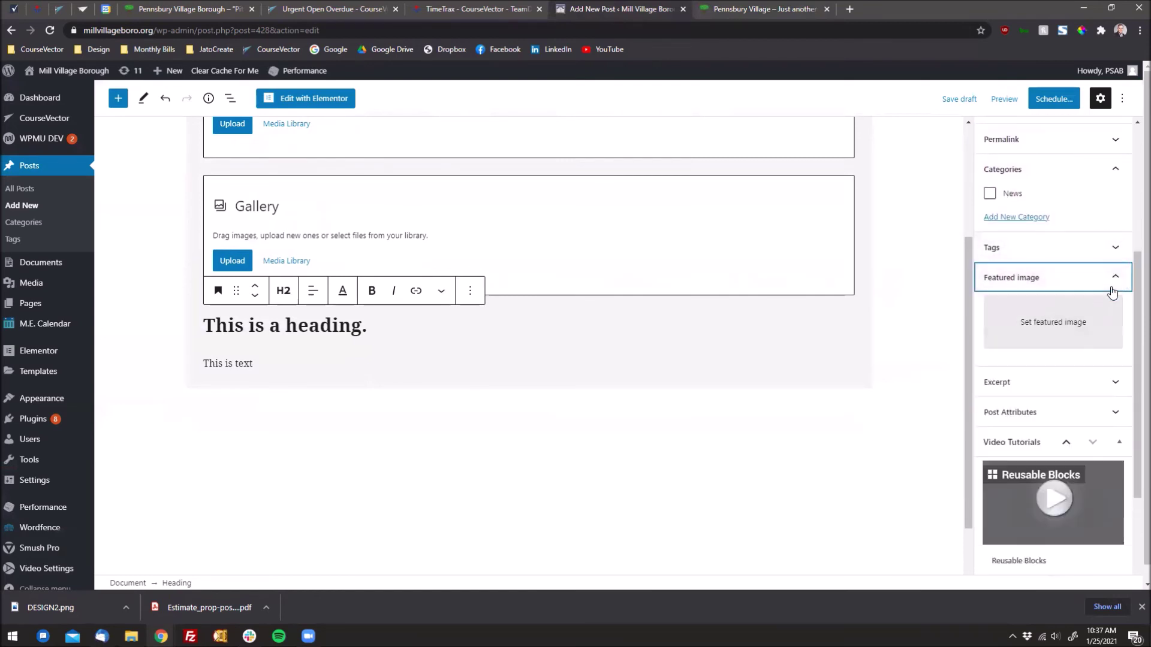
{"action": "left_click", "coordinate": [1037, 327]}
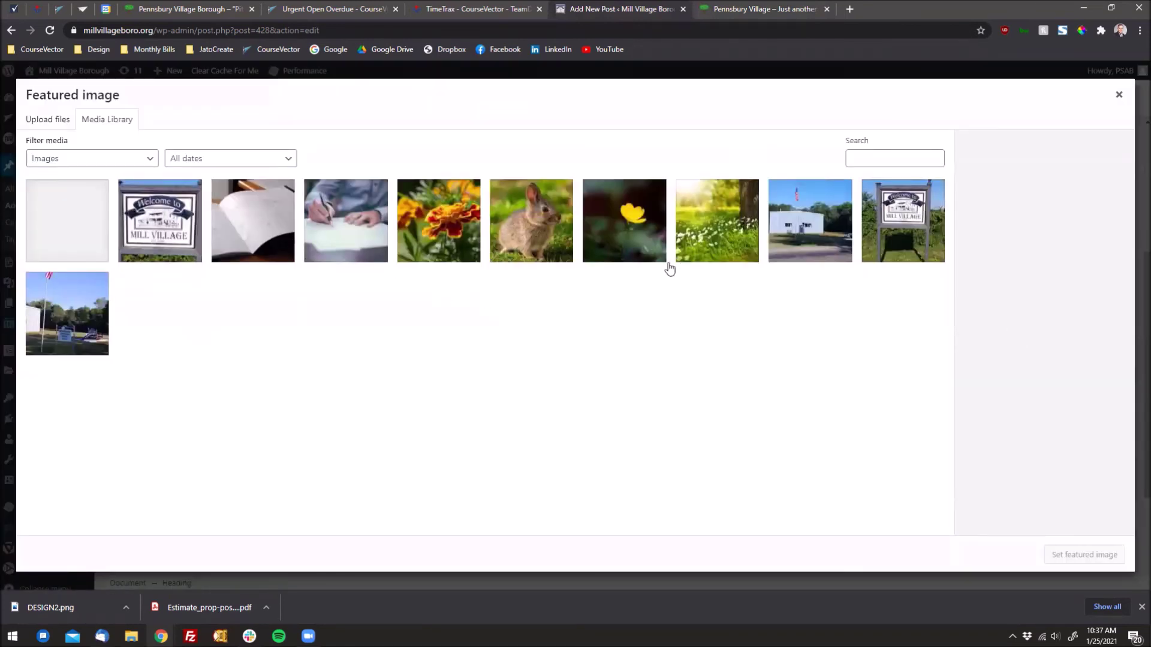
{"action": "left_click", "coordinate": [47, 120]}
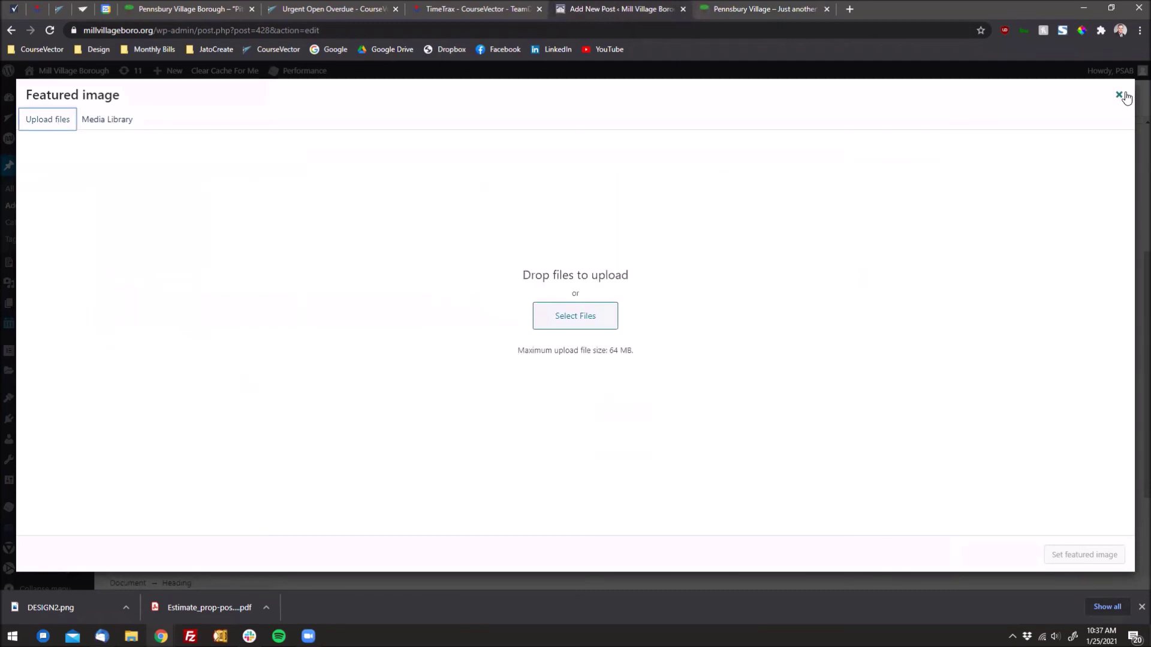
{"action": "left_click", "coordinate": [1118, 95]}
{"action": "scroll", "coordinate": [709, 311], "scroll_direction": "up", "scroll_amount": 3}
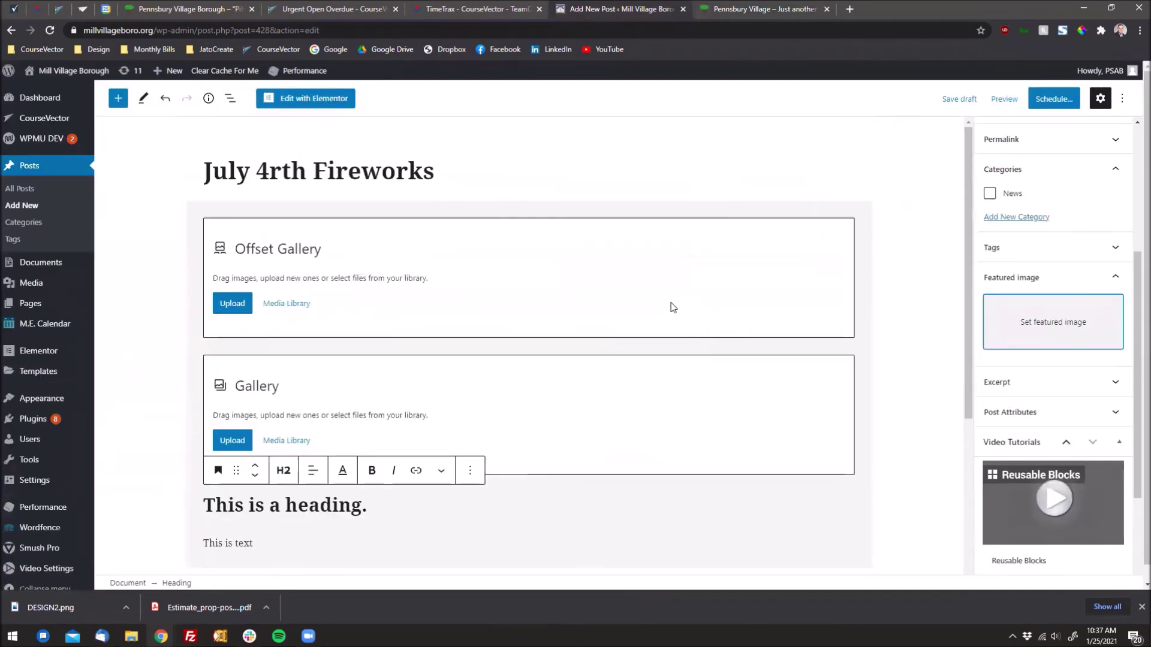
- Change the publish date from March 23, 2021 10:33 am to Now so it reads Immediately
{"action": "scroll", "coordinate": [1073, 230], "scroll_direction": "up", "scroll_amount": 4}
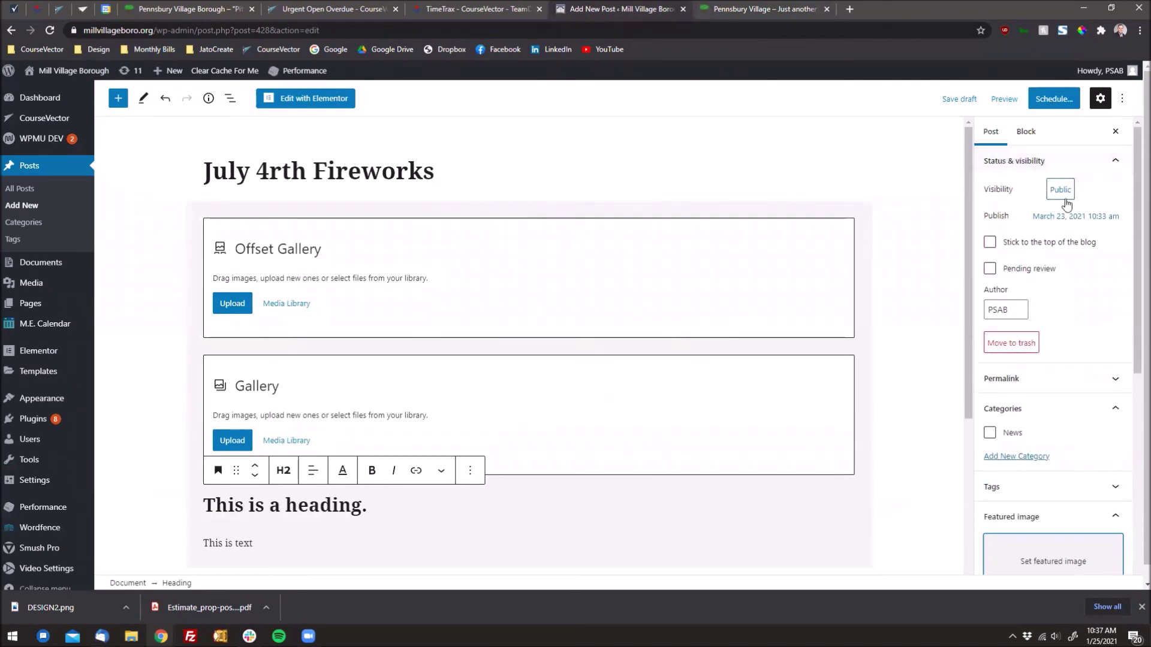
{"action": "left_click", "coordinate": [1075, 216]}
{"action": "left_click", "coordinate": [934, 450]}
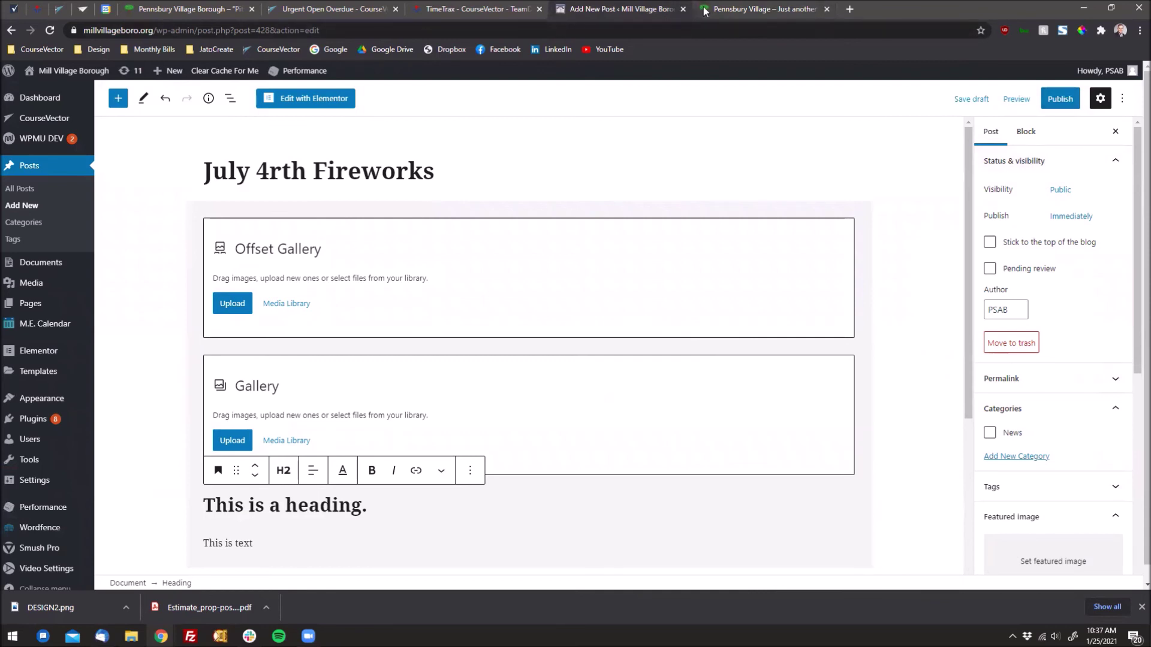
{"action": "left_click", "coordinate": [744, 9]}
{"action": "scroll", "coordinate": [570, 254], "scroll_direction": "up", "scroll_amount": 1}
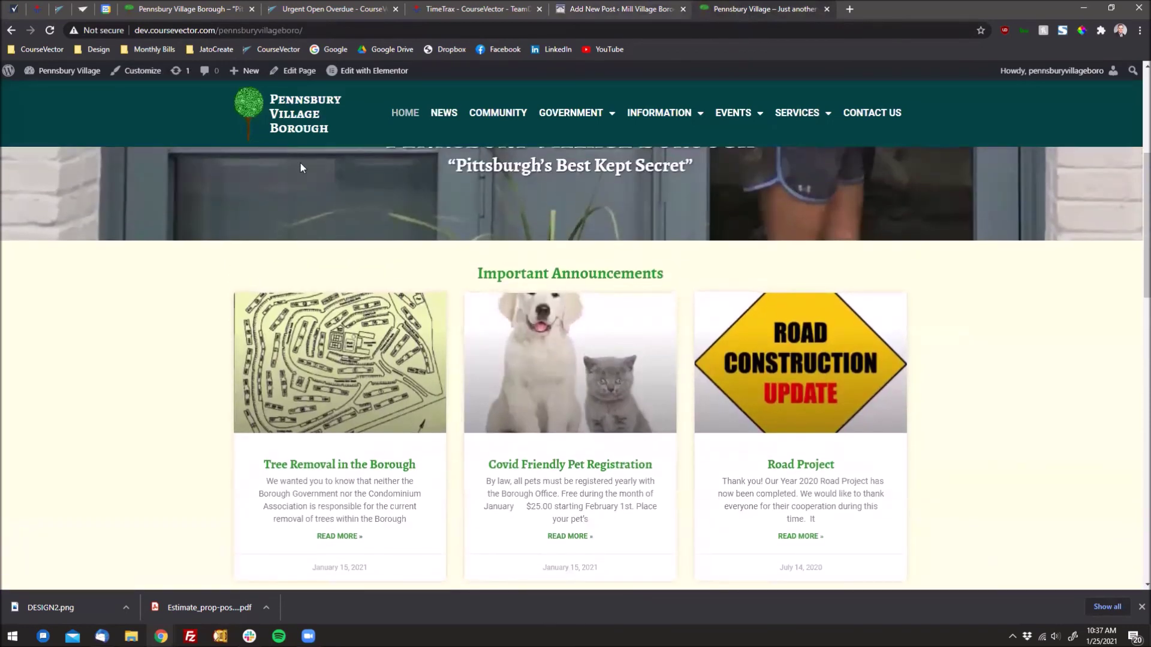
{"action": "scroll", "coordinate": [300, 163], "scroll_direction": "down", "scroll_amount": 1}
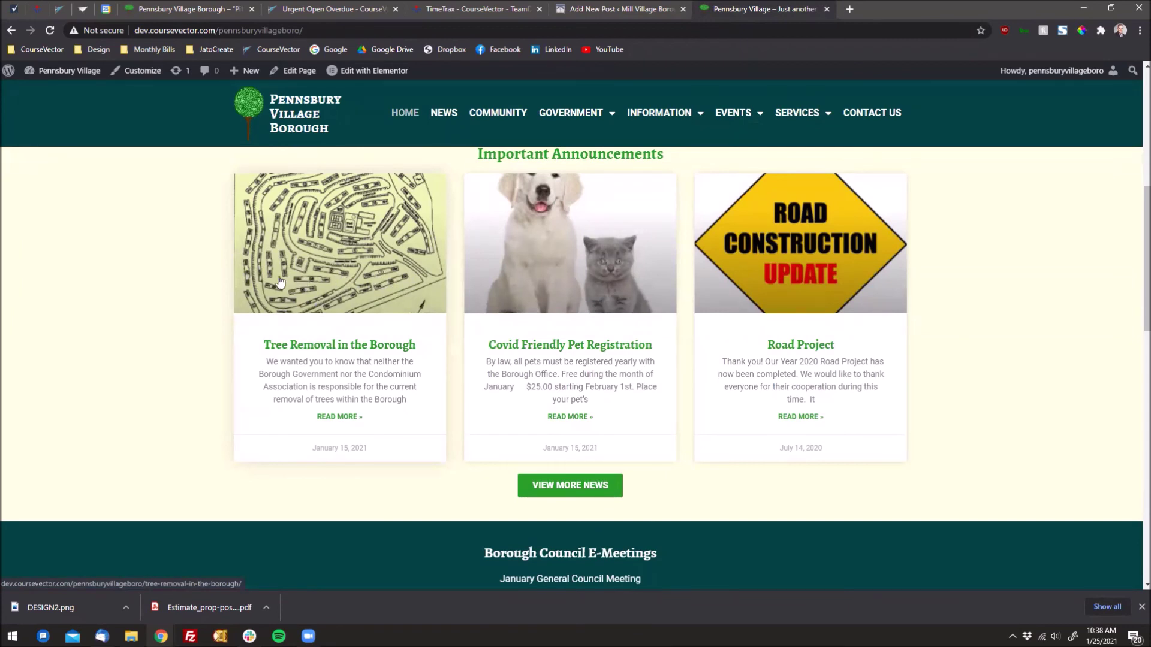
{"action": "scroll", "coordinate": [471, 327], "scroll_direction": "up", "scroll_amount": 1}
{"action": "scroll", "coordinate": [540, 420], "scroll_direction": "down", "scroll_amount": 2}
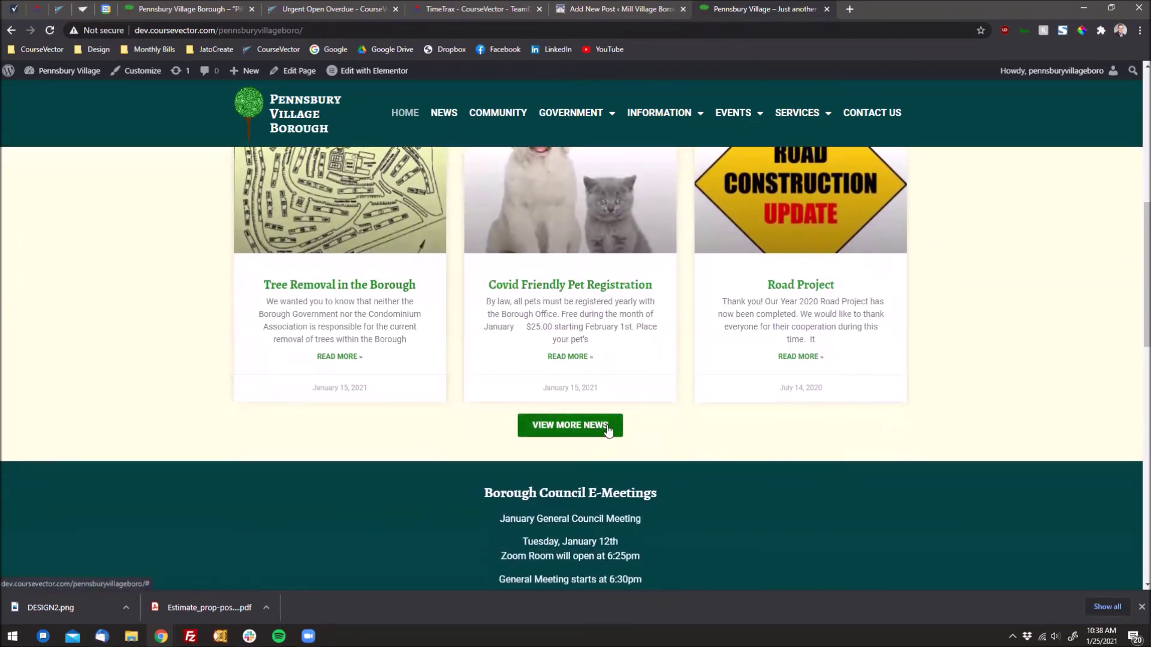
{"action": "left_click", "coordinate": [598, 426]}
{"action": "scroll", "coordinate": [257, 250], "scroll_direction": "up", "scroll_amount": 7}
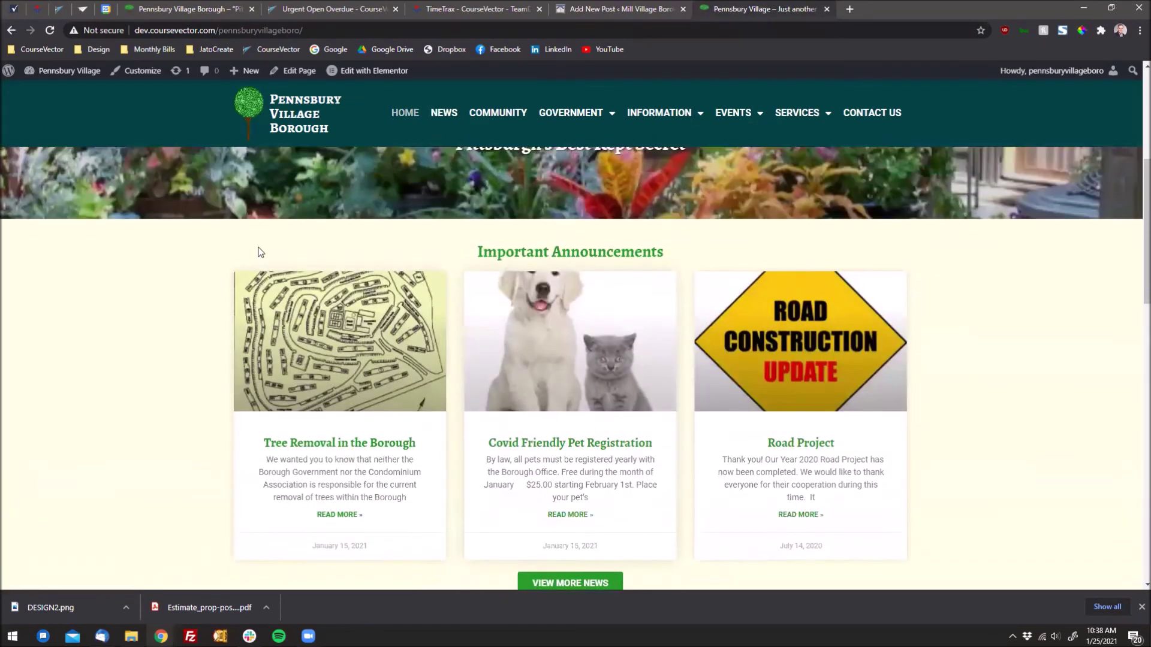
{"action": "scroll", "coordinate": [346, 359], "scroll_direction": "down", "scroll_amount": 3}
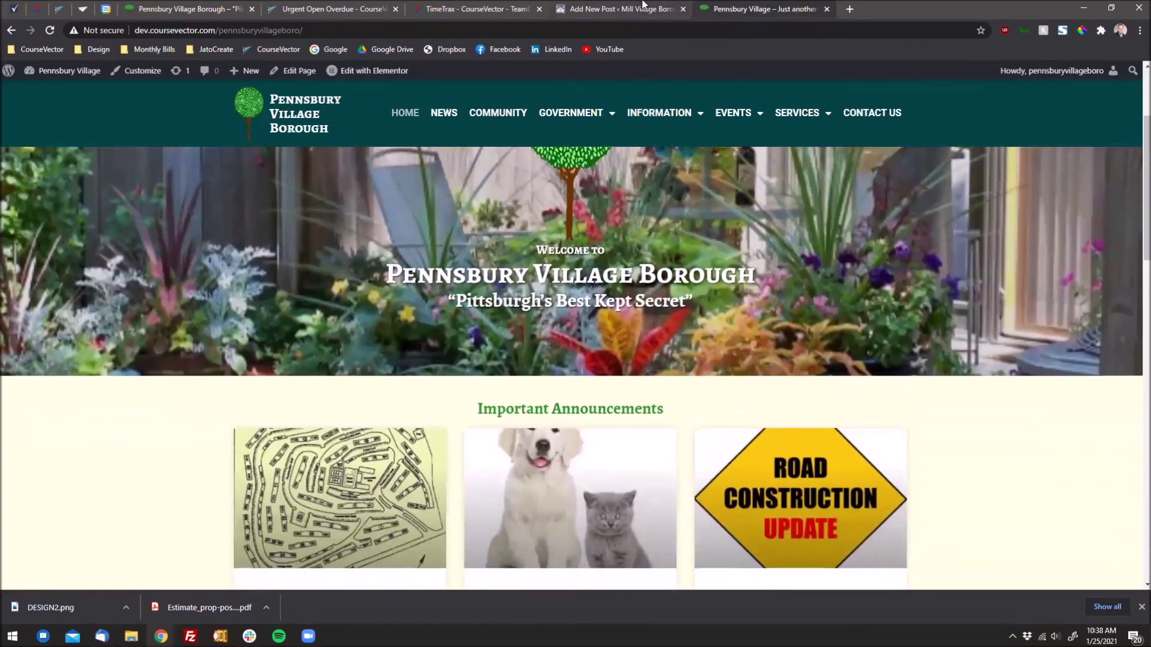
{"action": "key", "text": "ctrl+shift+Tab"}
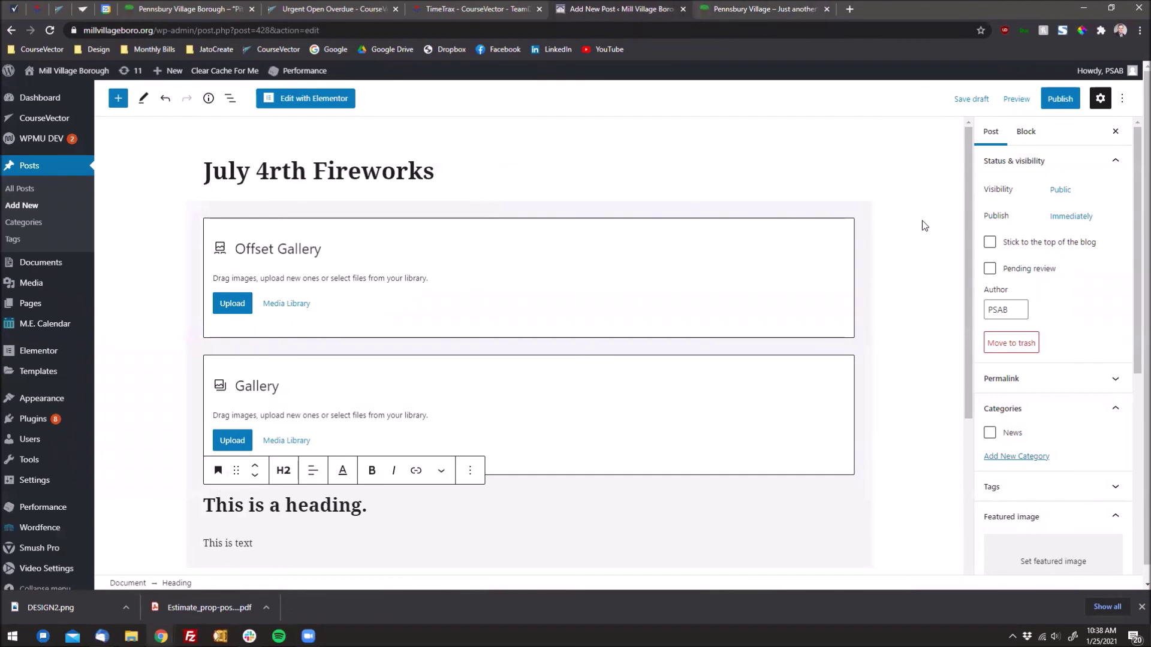